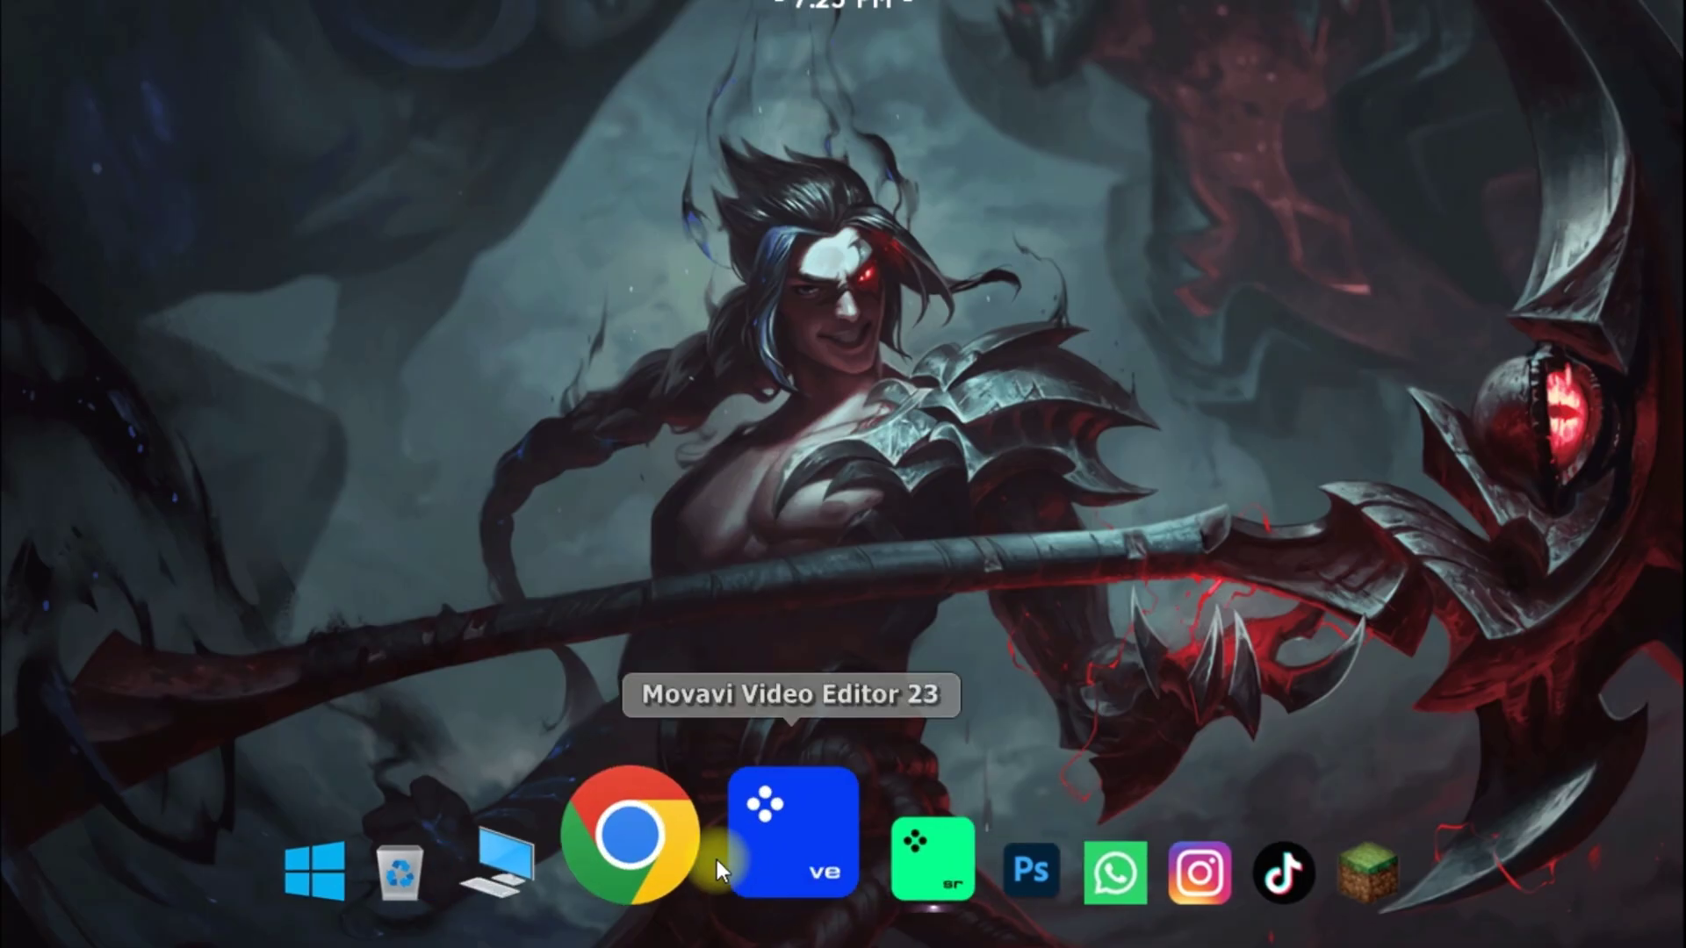
# Step: In Chrome, search Google for "gemini ai" and open the Gemini chat page from the results
pyautogui.click(709, 849)
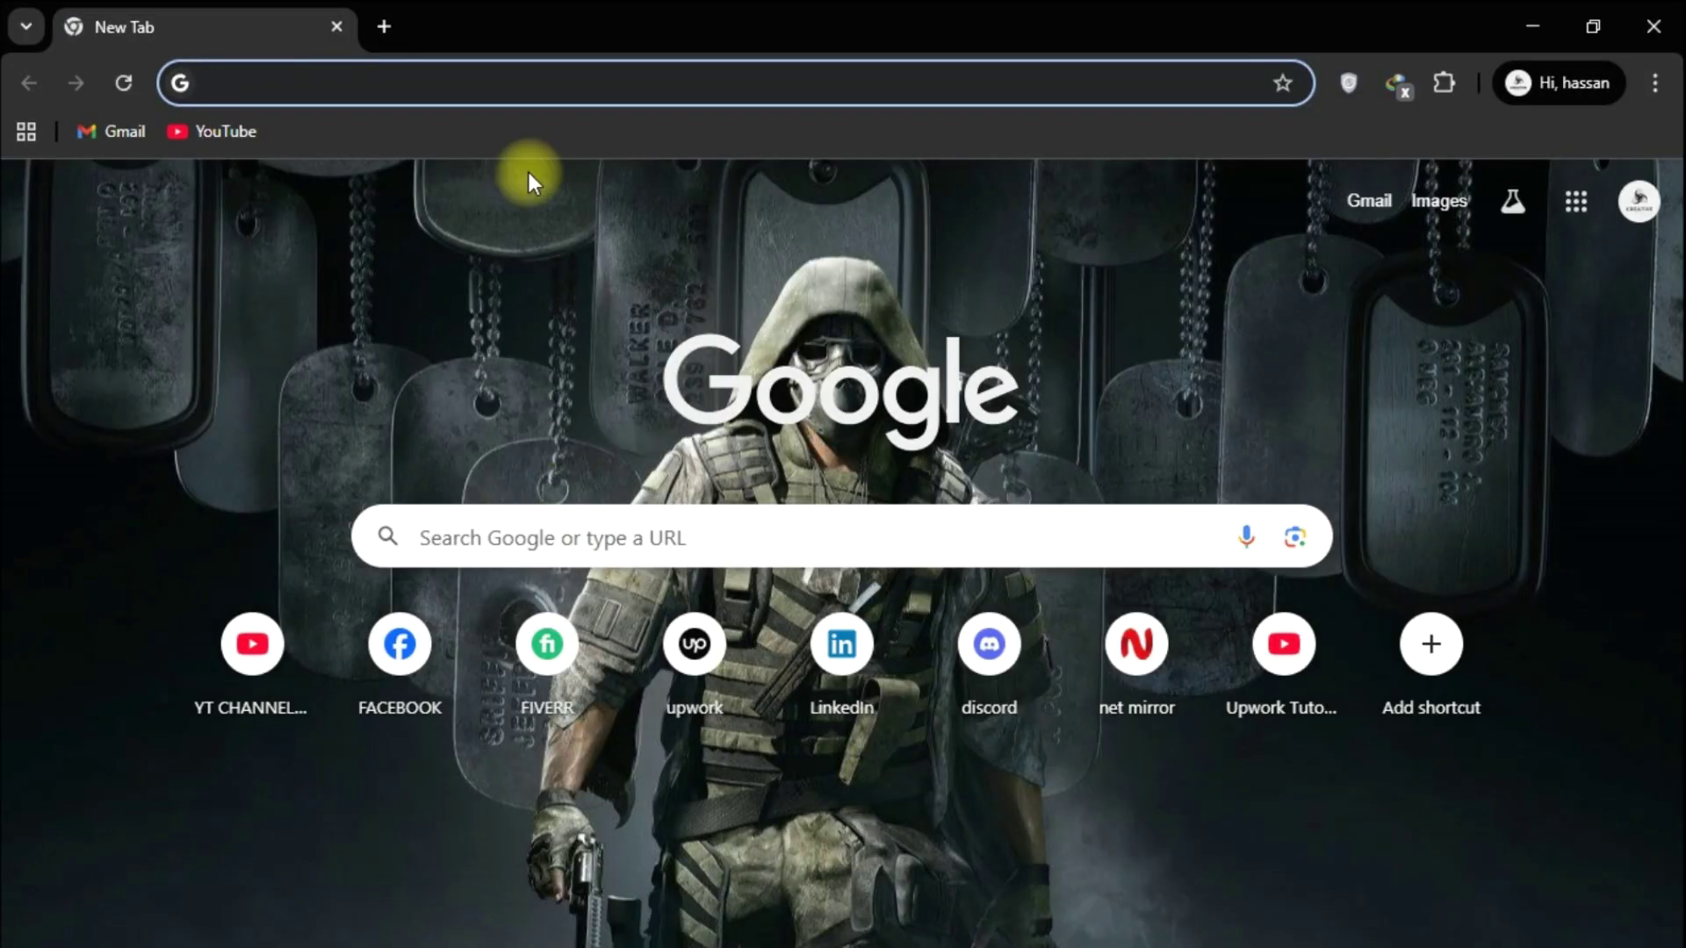
pyautogui.click(546, 71)
pyautogui.write('gemini ai')
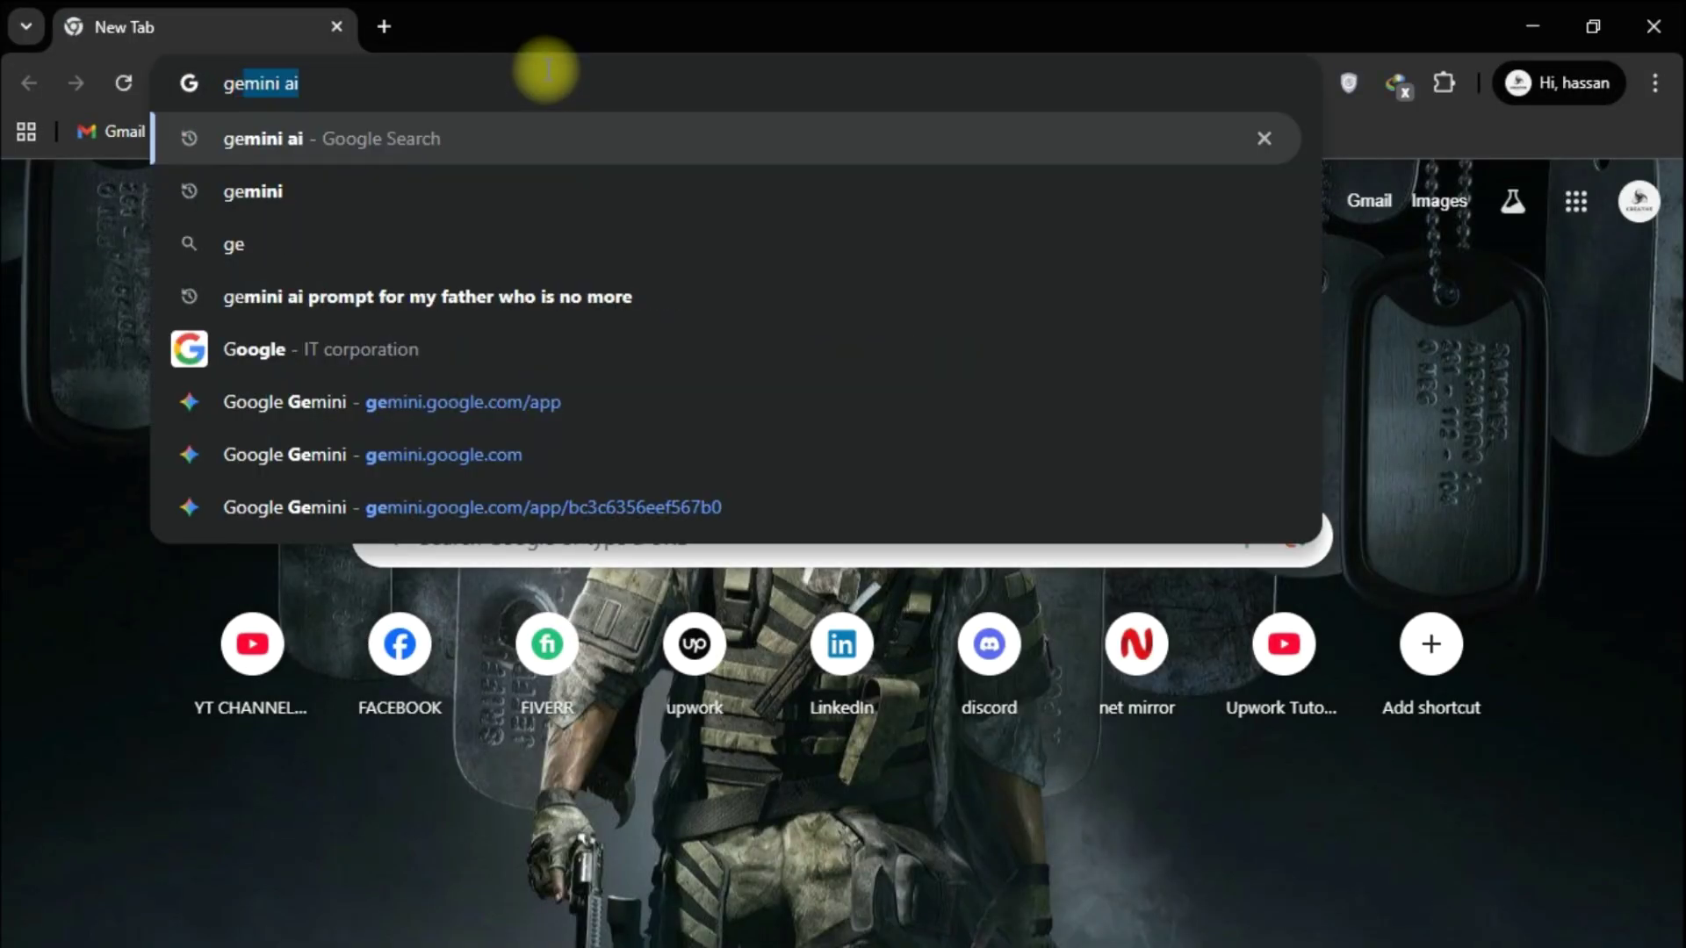
pyautogui.press('Return')
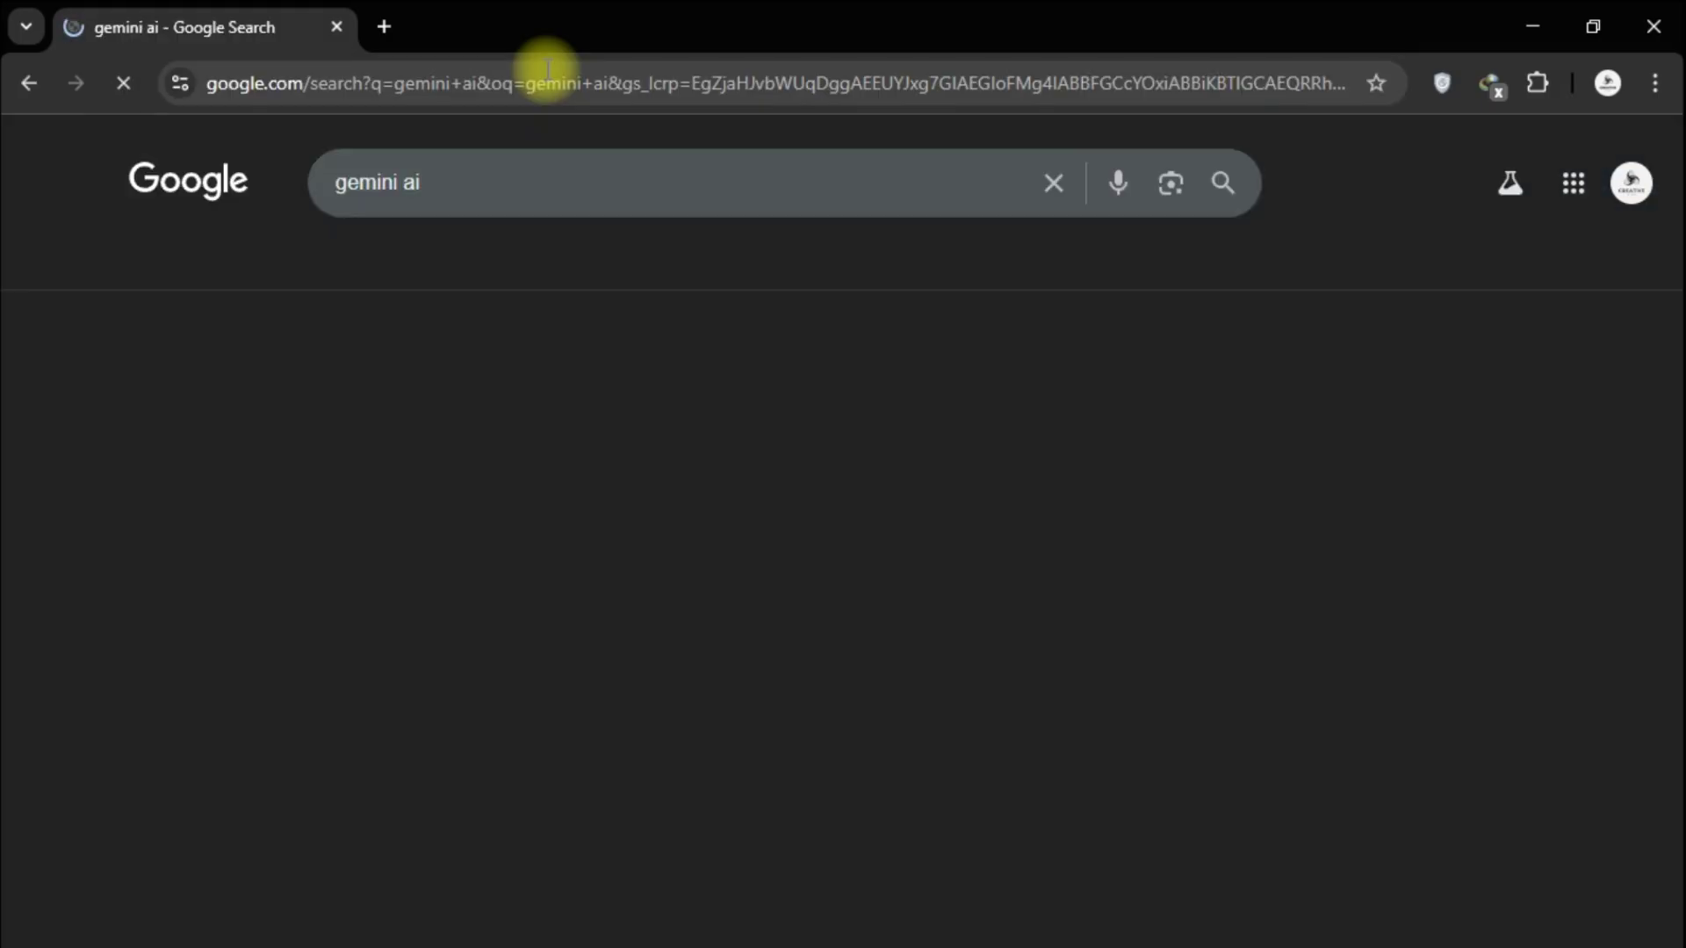
pyautogui.click(244, 386)
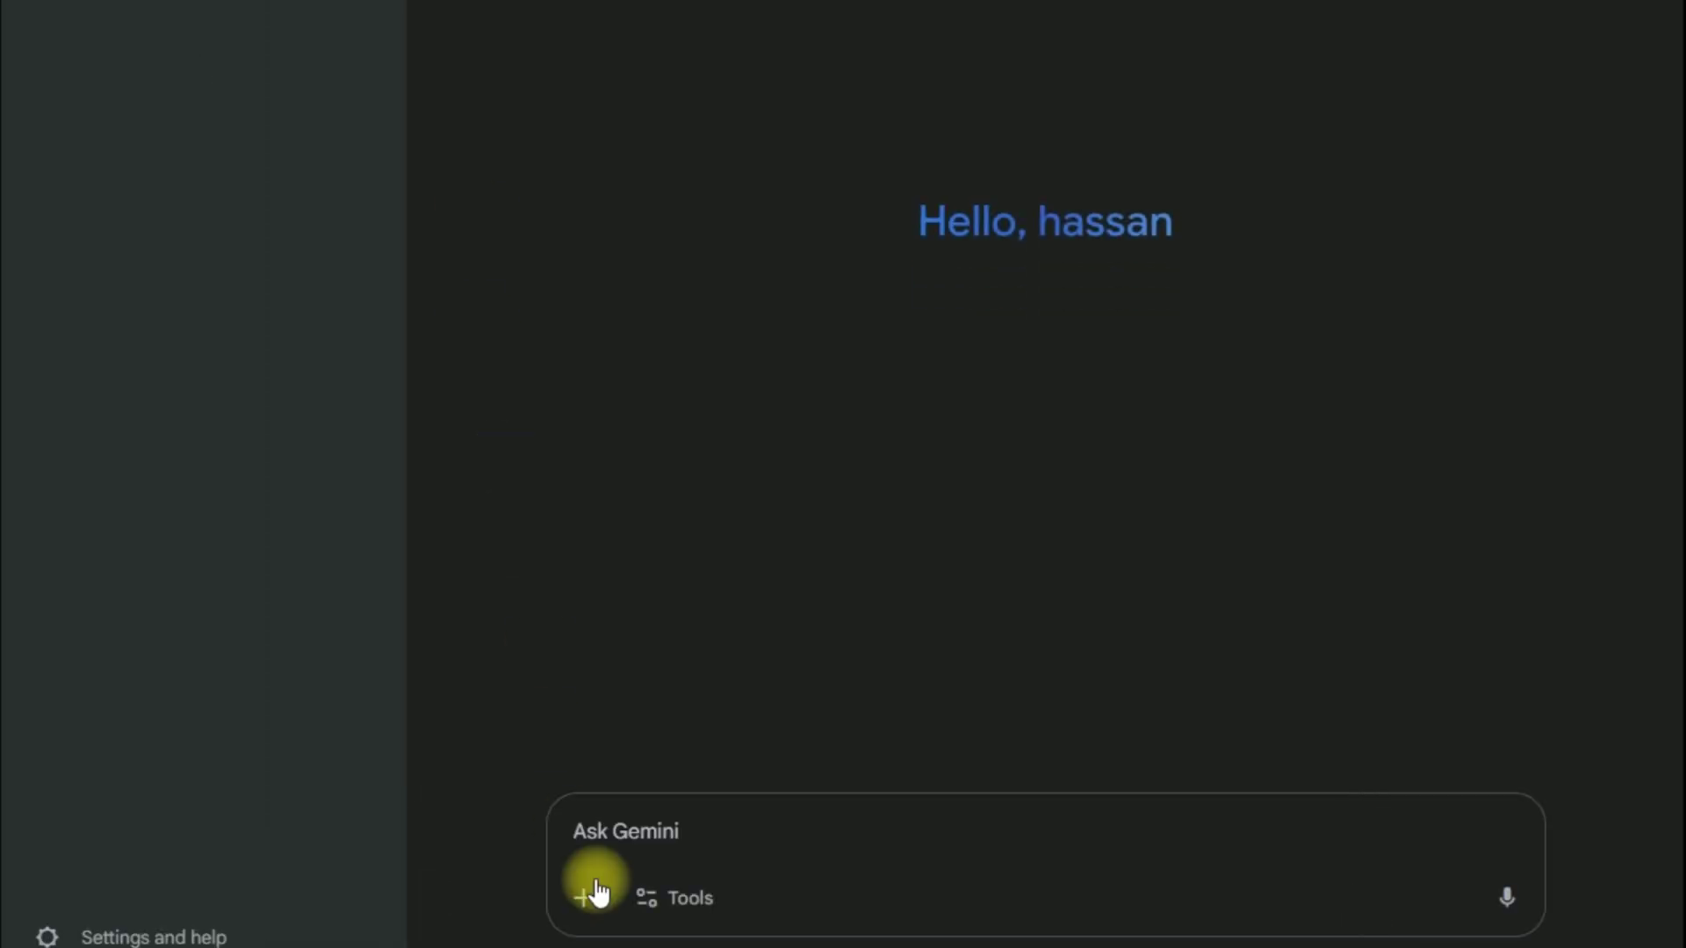
# Step: Enable image creation and enter the prompt beginning "A young man standing indoors, wearing a blue denim shirt, taking a mirror selfie"
pyautogui.click(659, 905)
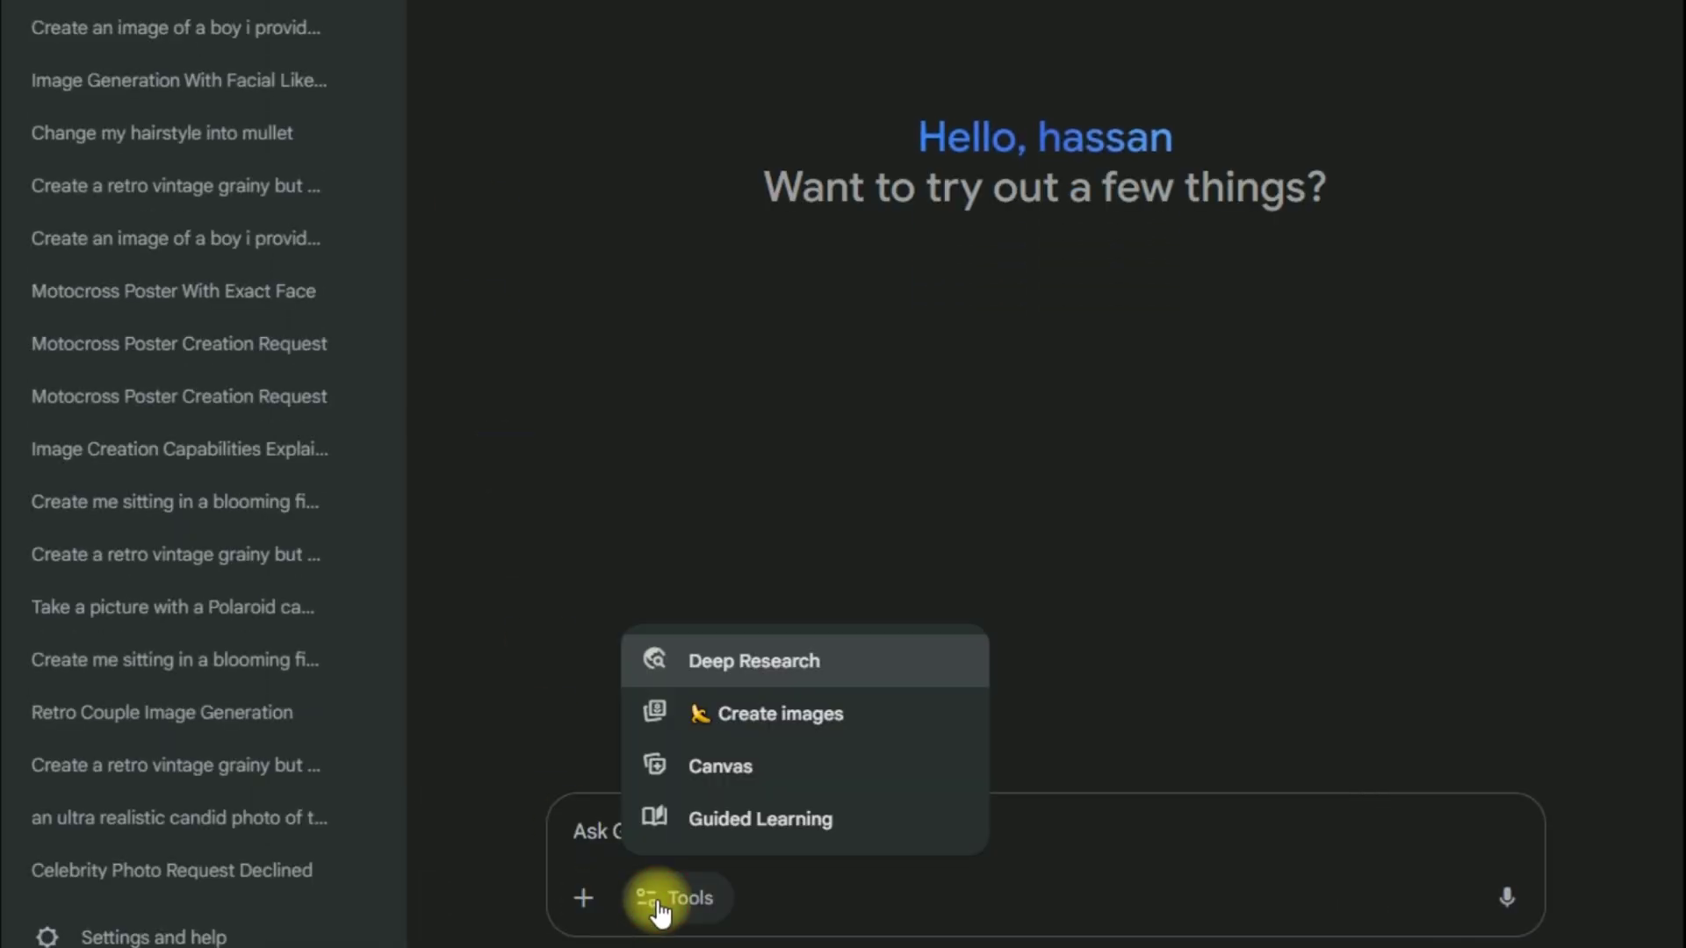
pyautogui.click(732, 709)
pyautogui.click(734, 823)
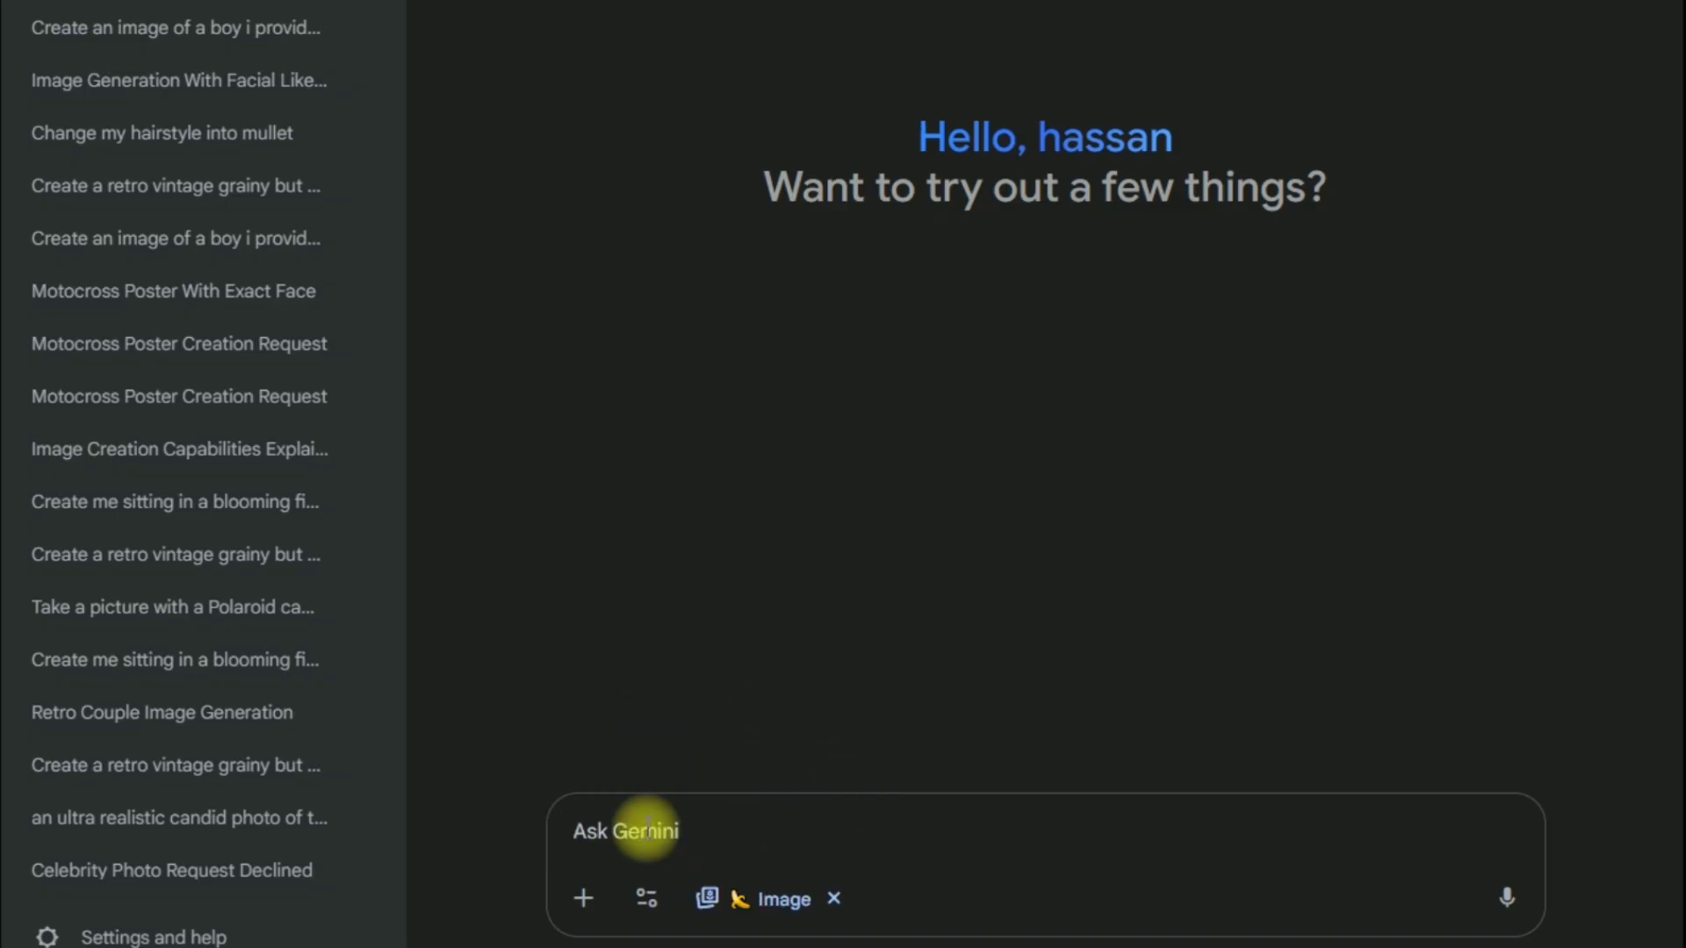
pyautogui.write("A young man standing indoors, wearing a blue denim shirt, taking a mirror selfie using the back camera of his iPhone. The scene is viewed through the mirror's reflection - he is posing confidently with a soft smile, looking directly at himself in the mirror. The background features a modern, minimalist-style room with clean white walls and sleek furniture. LED strip lights glow subtly along the edges of the ceiling and around the mirror, casting a stylish, ambient light in hues of blue and purple. A few indoor plants and geometric wall shelves enhance the modern aesthetic. Warm natural")
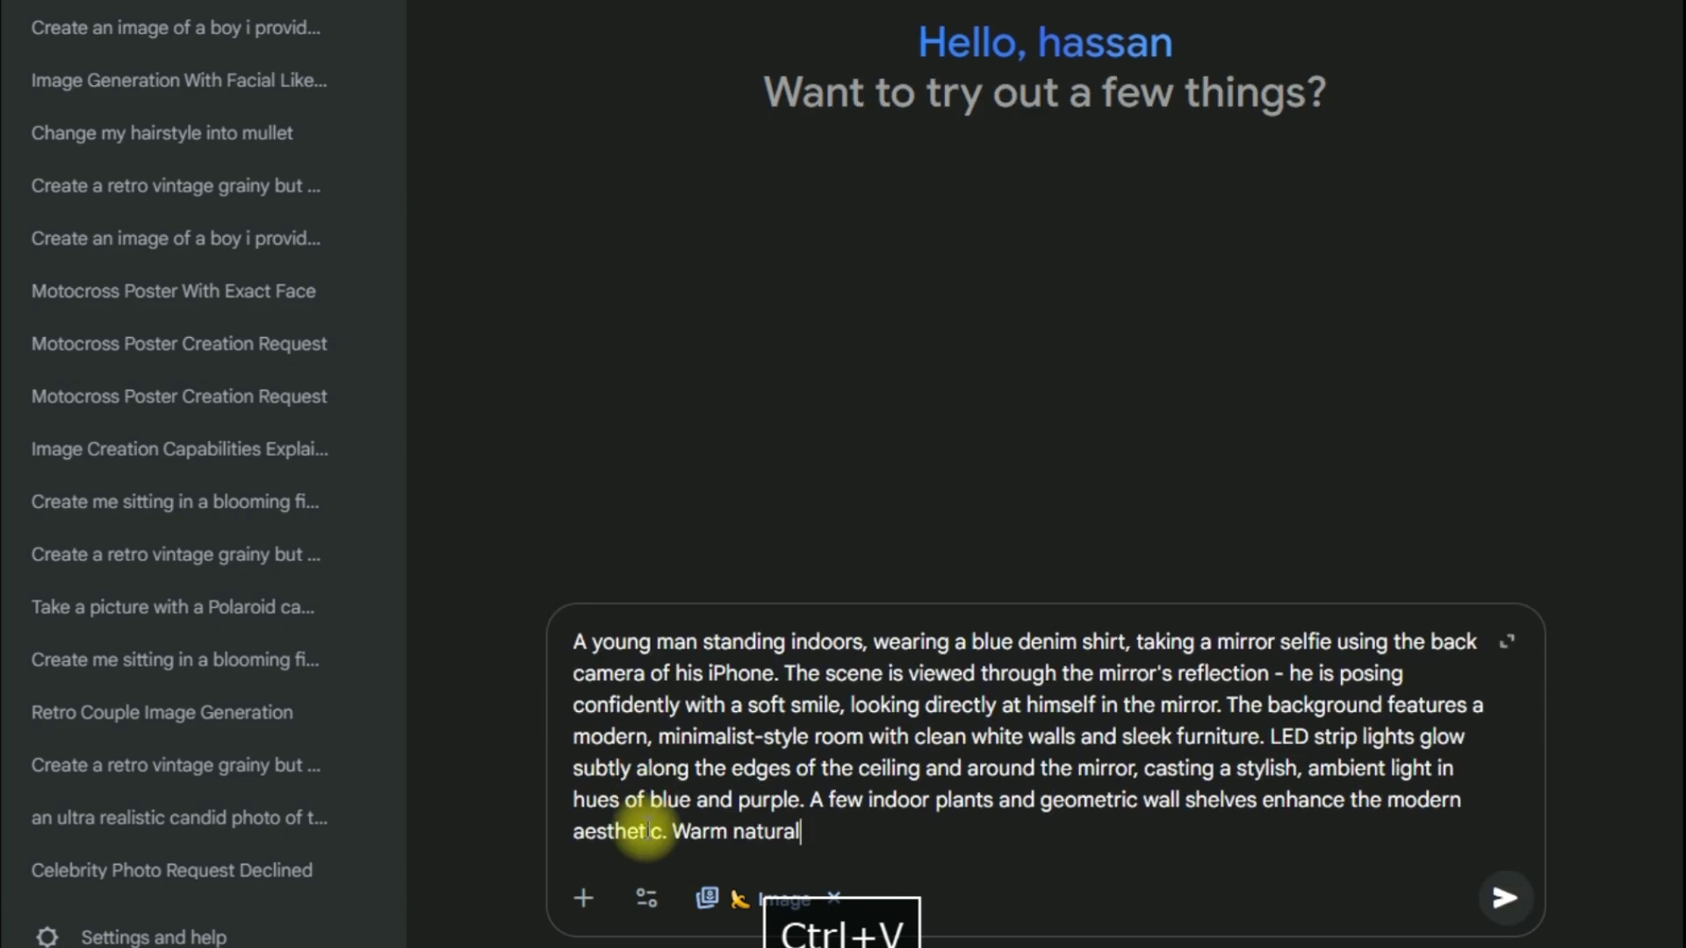
# Step: Add "17 pro max" after "iPhone" in the prompt's first sentence
pyautogui.click(778, 674)
pyautogui.write('17 pro')
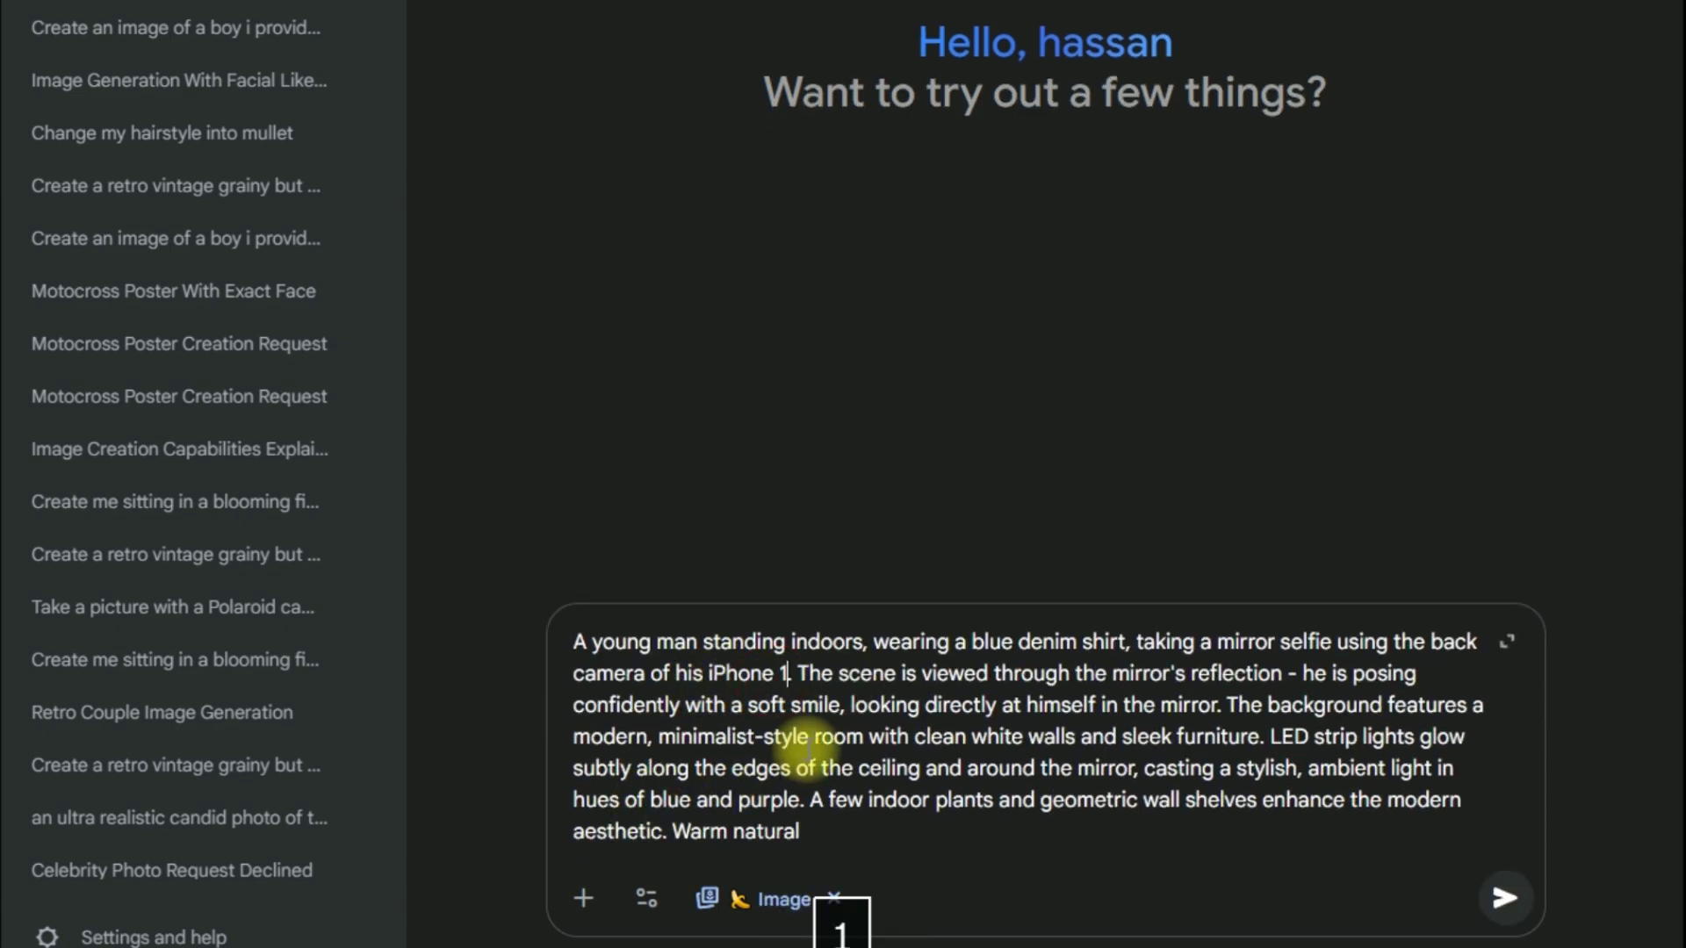
pyautogui.write(' max')
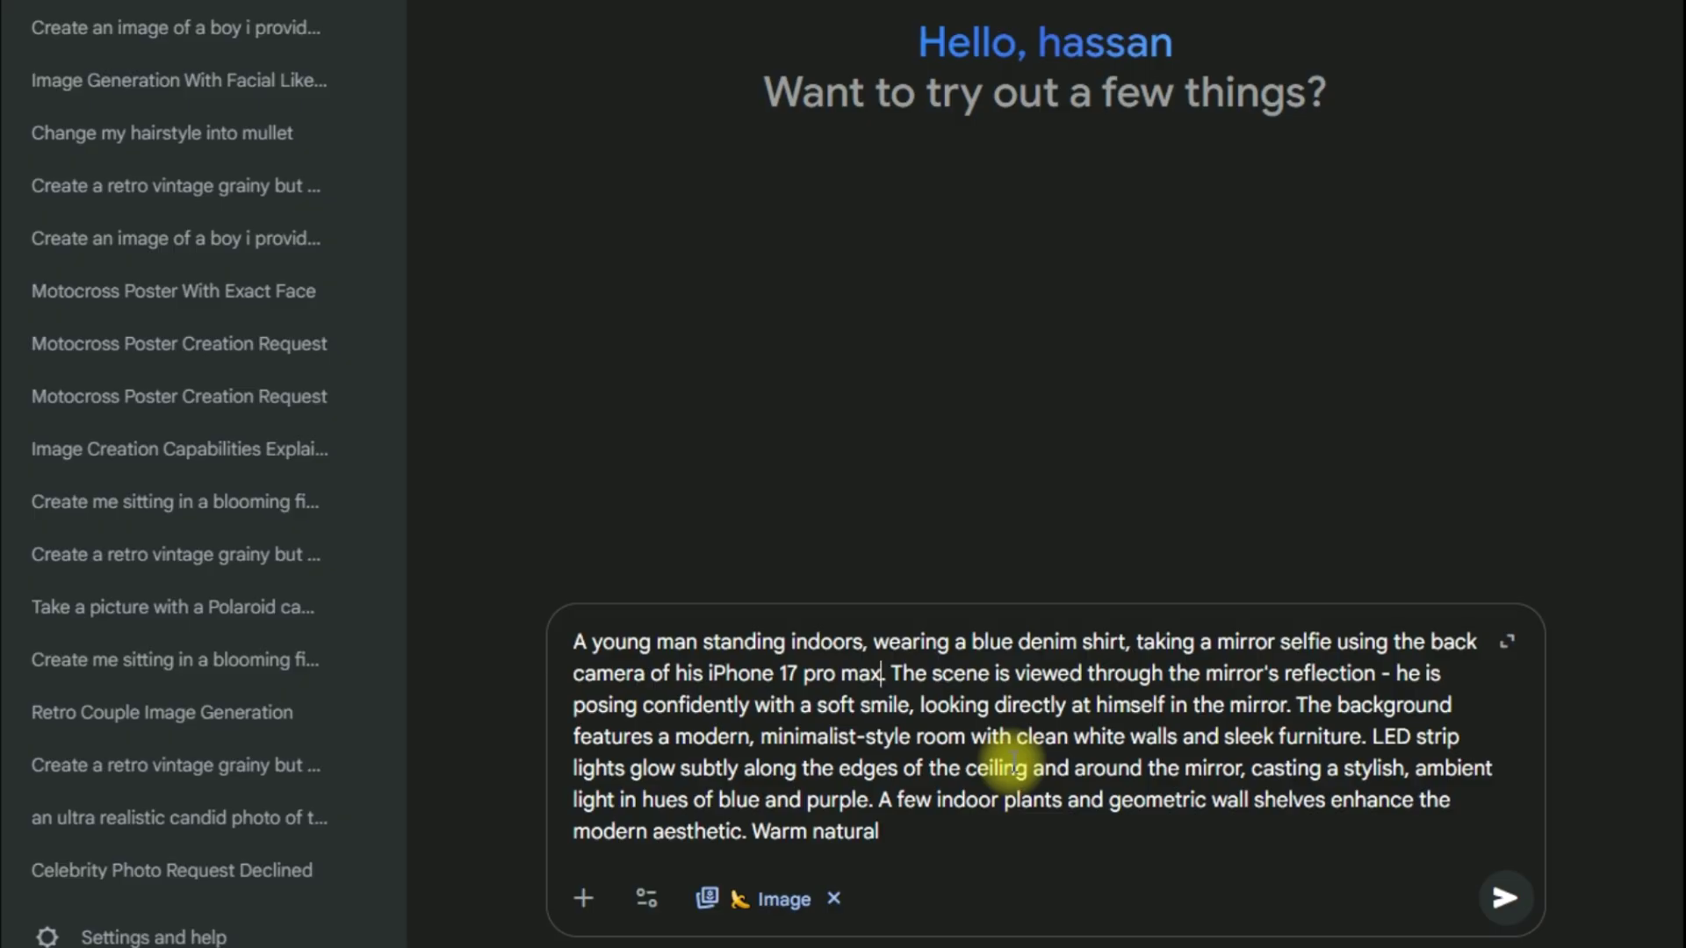
# Step: Upload two reference images from the computer to the prompt and submit it to generate the man's mirror selfie
pyautogui.click(585, 899)
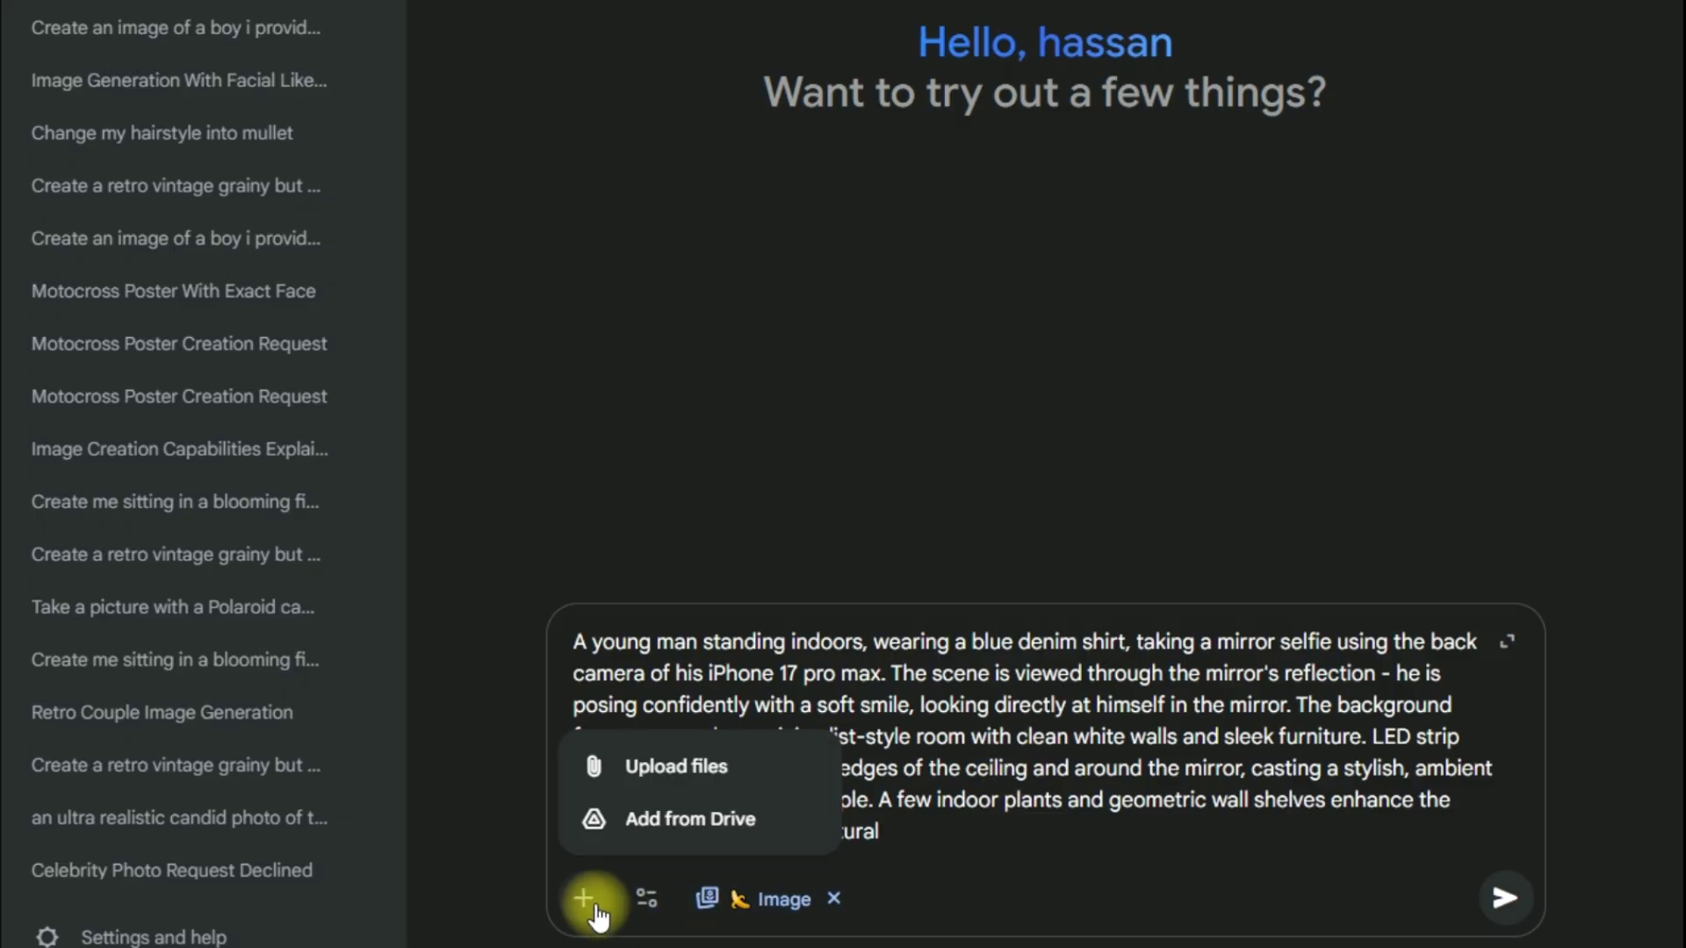
pyautogui.click(681, 771)
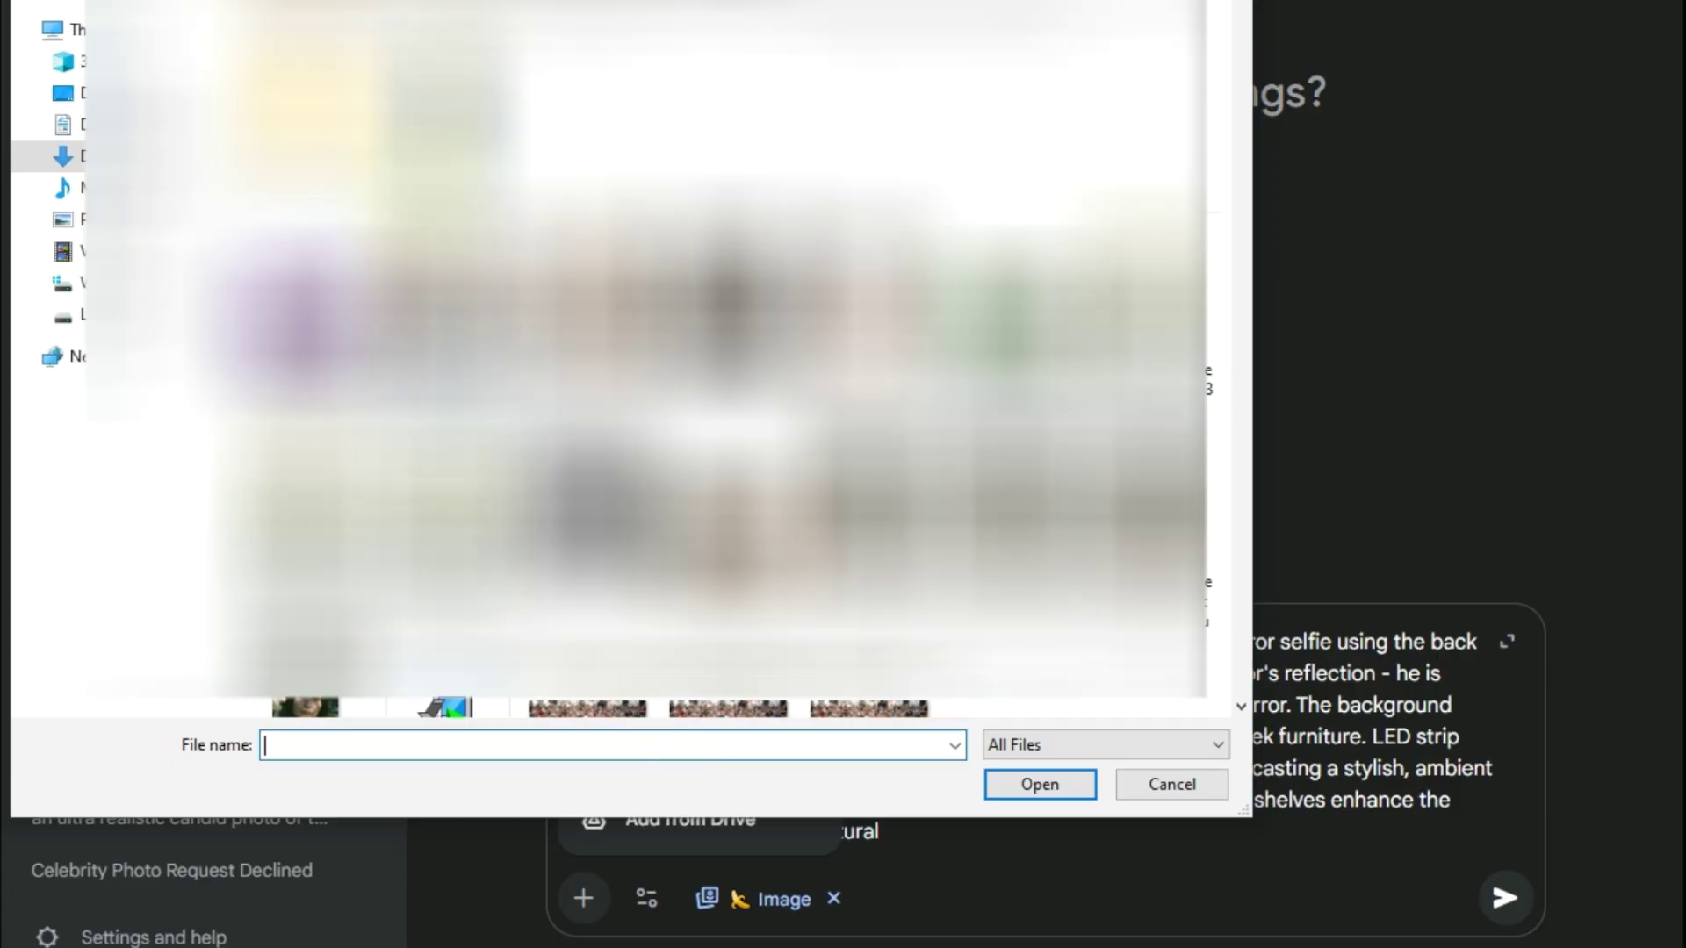
pyautogui.click(747, 11)
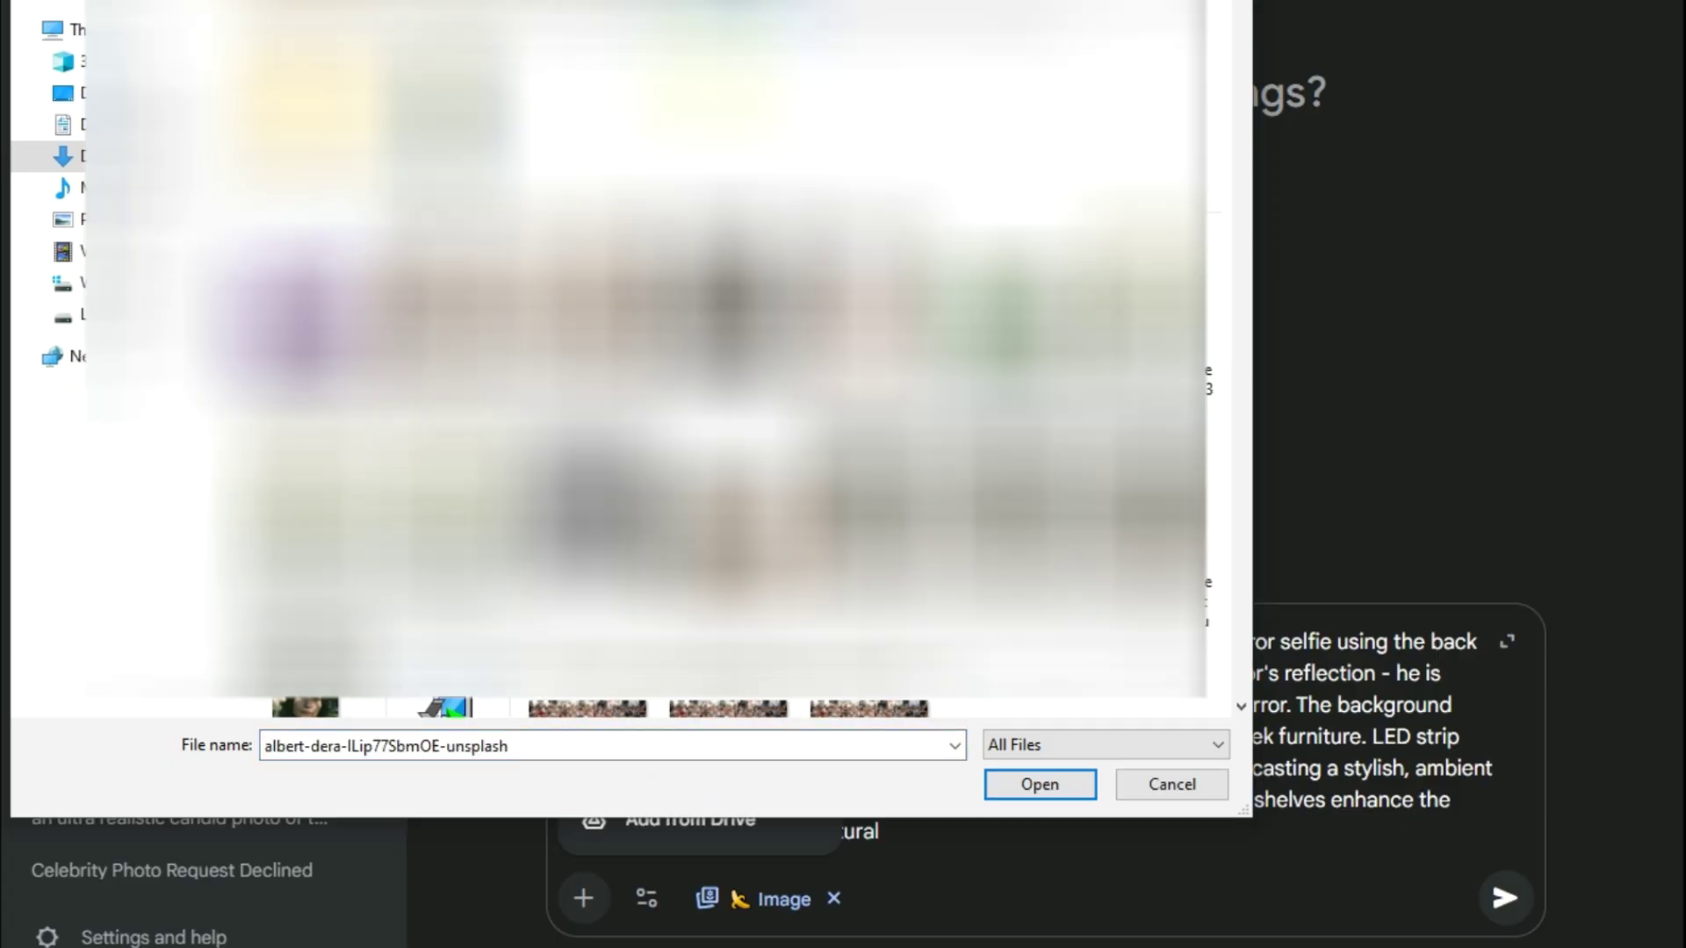
pyautogui.click(109, 125)
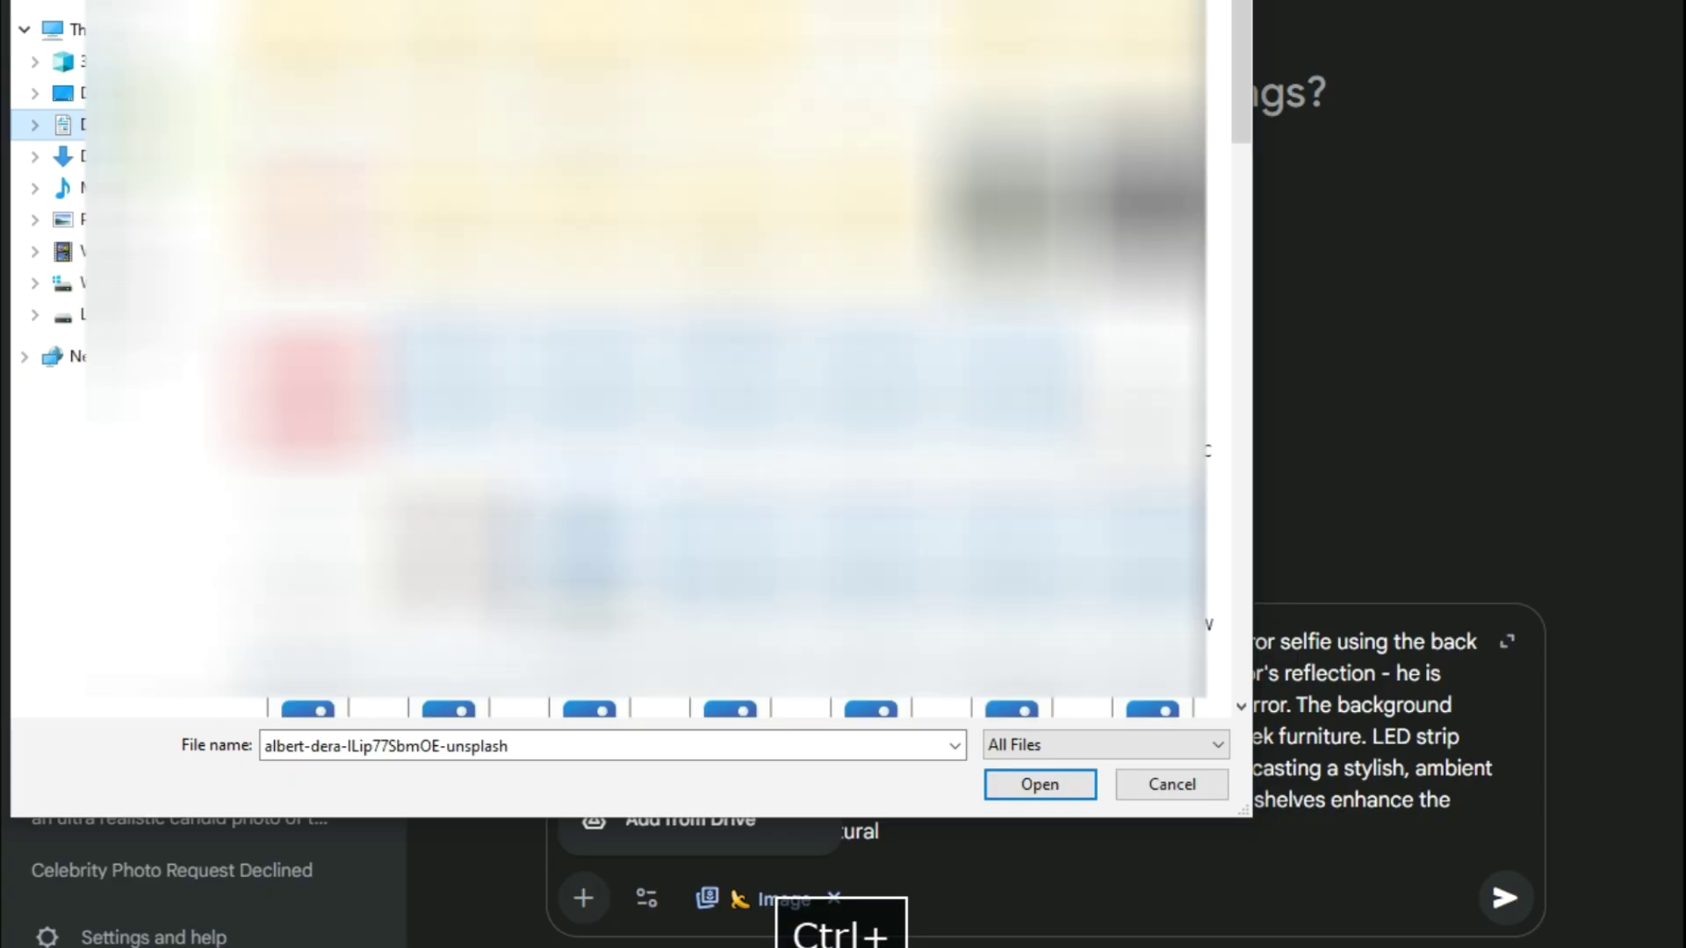
pyautogui.scroll(-10, 649, 351)
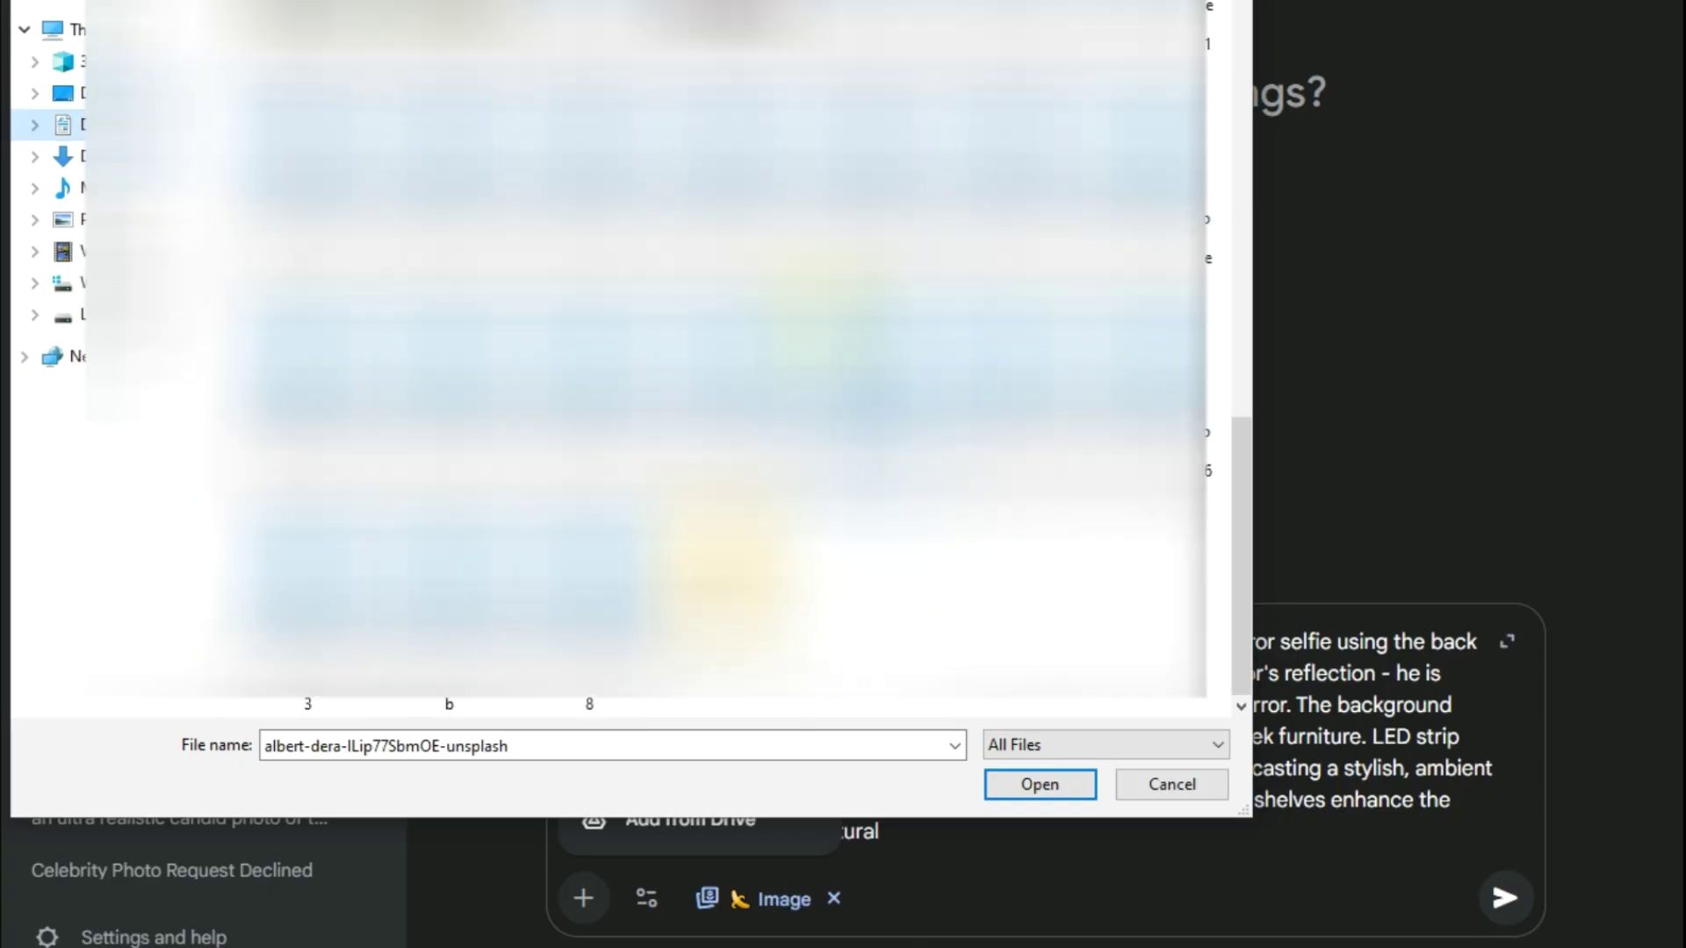
pyautogui.scroll(9, 650, 351)
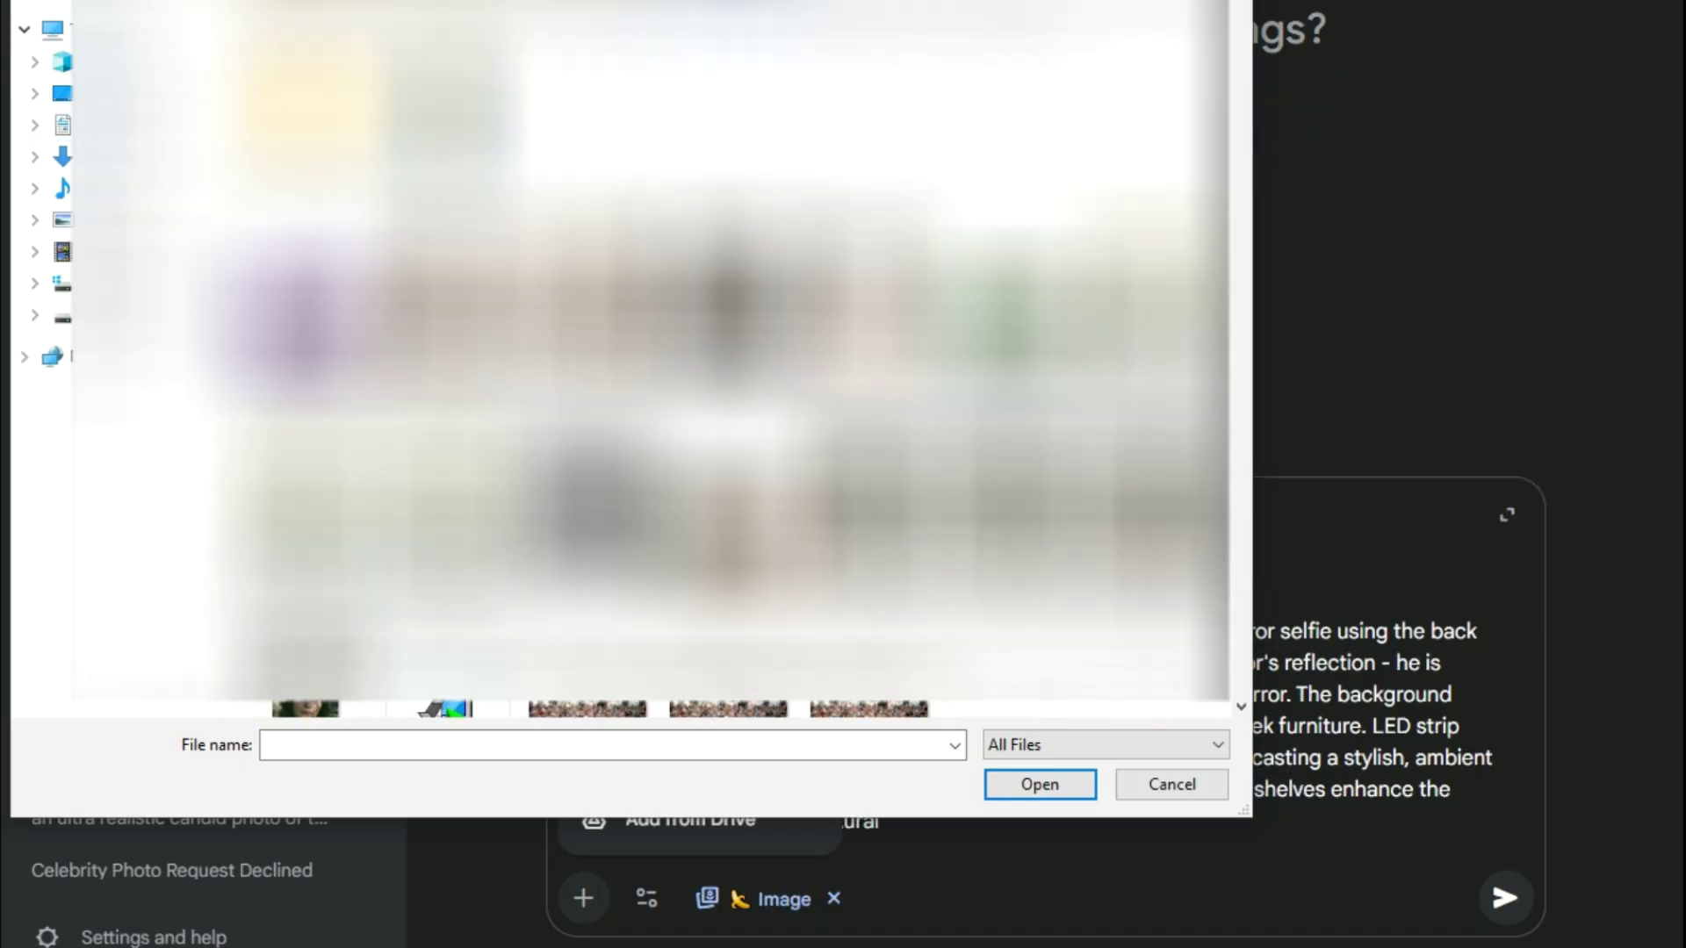
pyautogui.click(732, 19)
pyautogui.click(1059, 790)
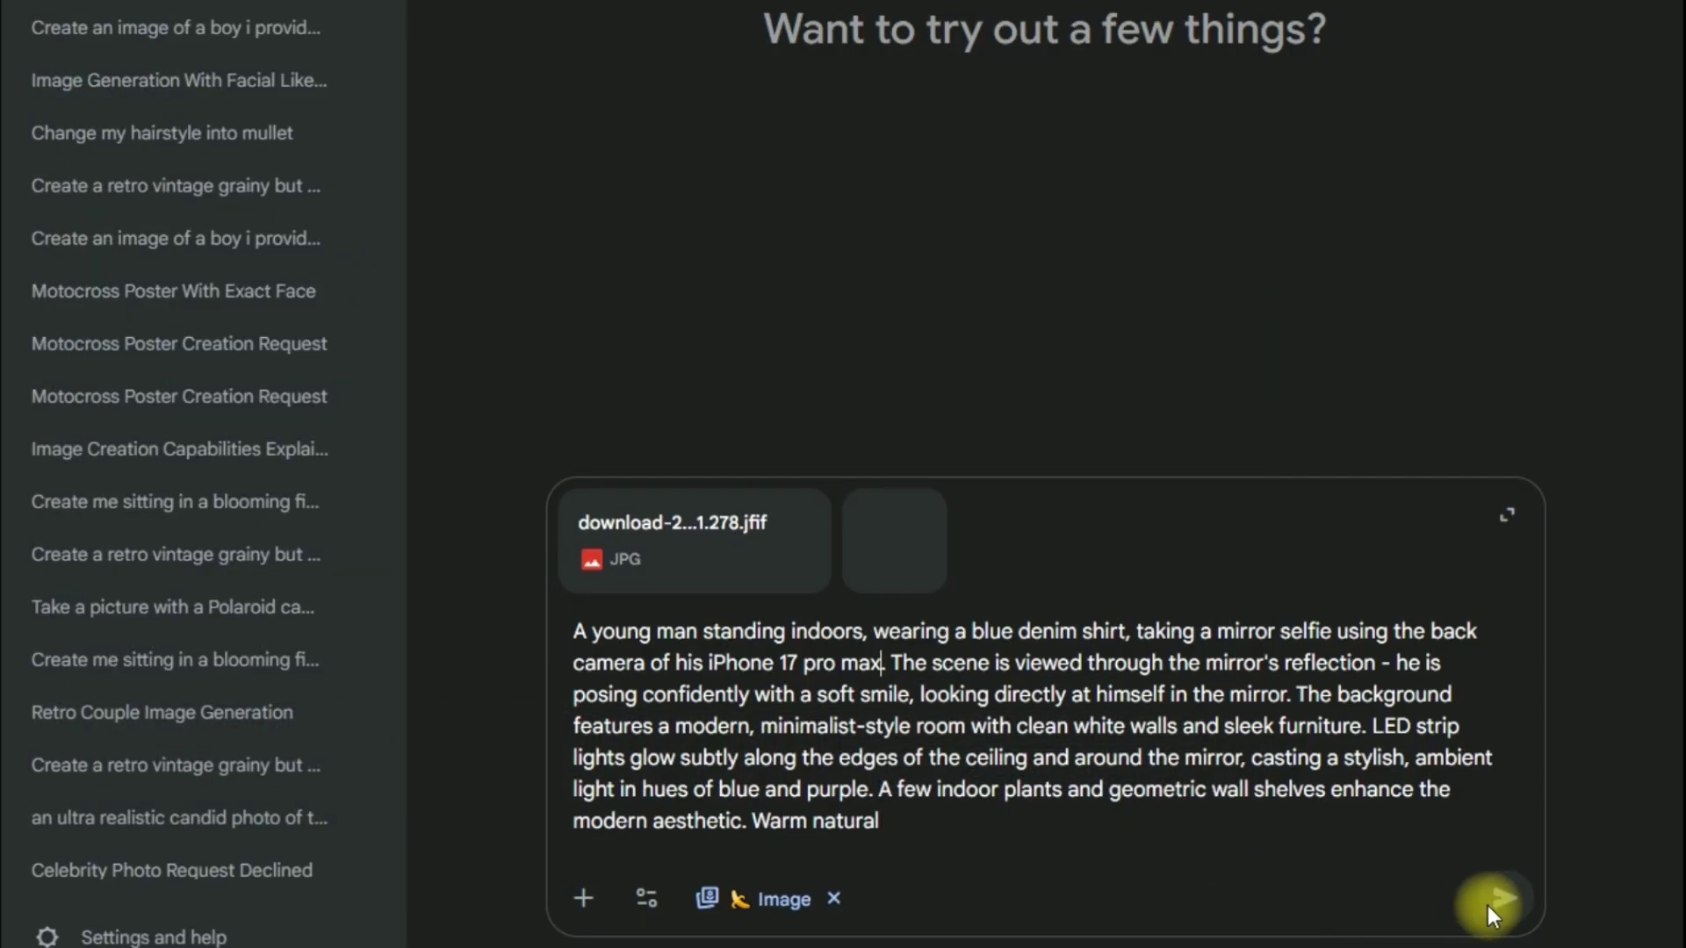
pyautogui.click(1501, 904)
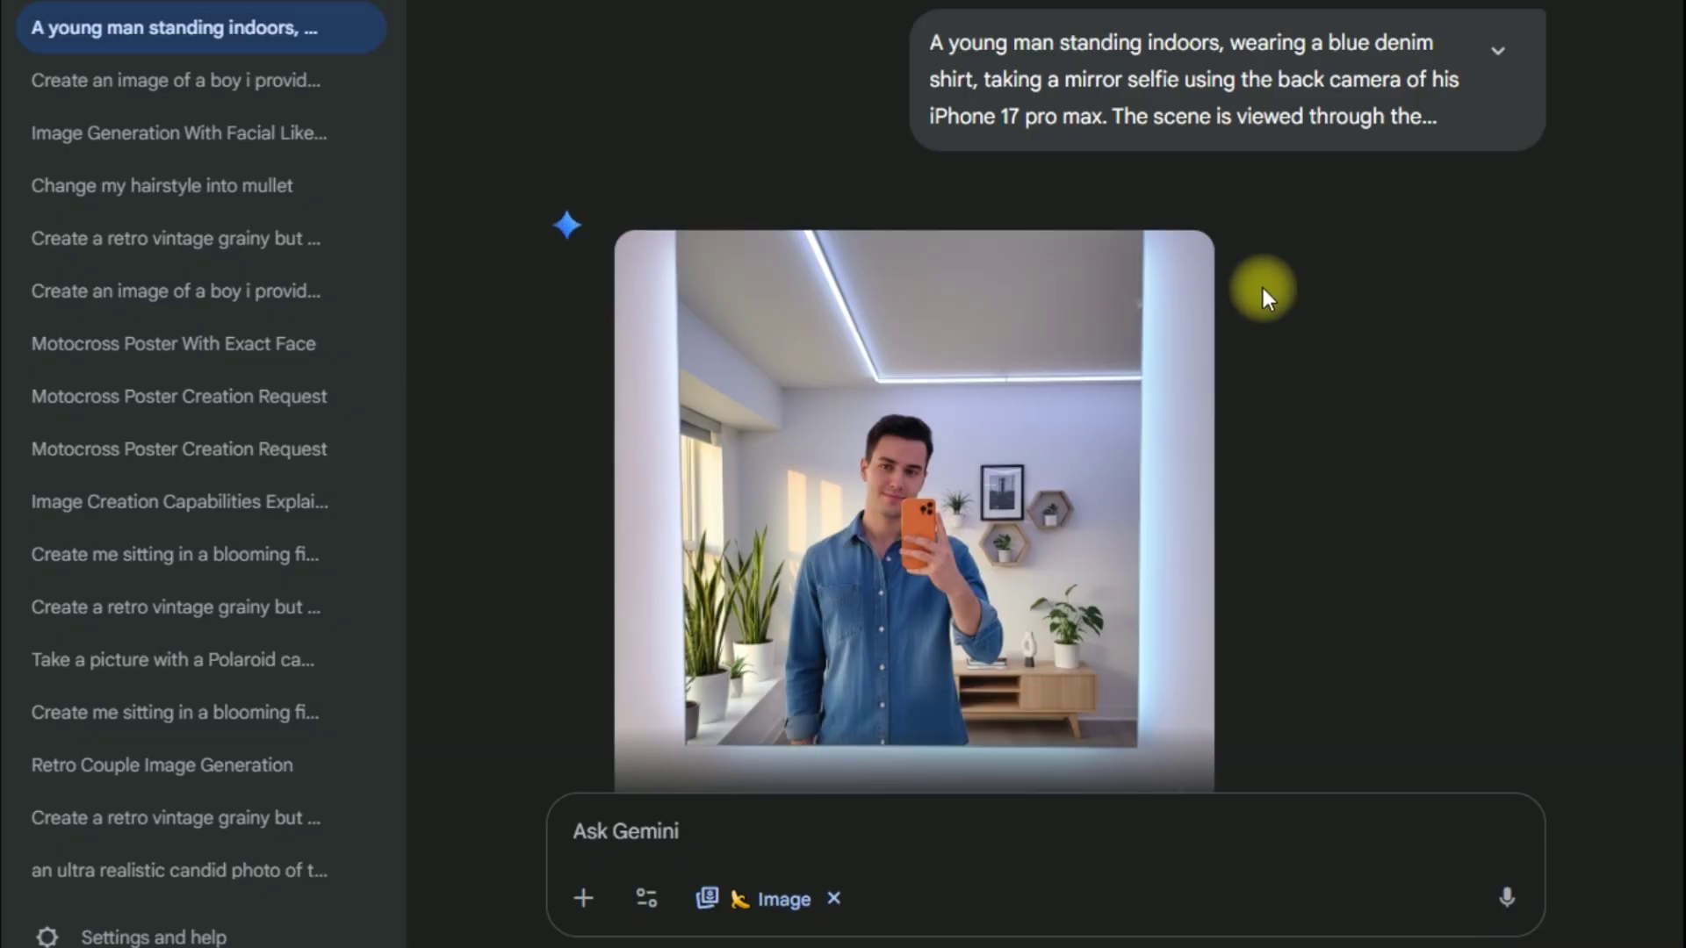
# Step: Download the generated mirror selfie of the man from its full-size view and return to the chat
pyautogui.scroll(-2, 1262, 288)
pyautogui.click(944, 473)
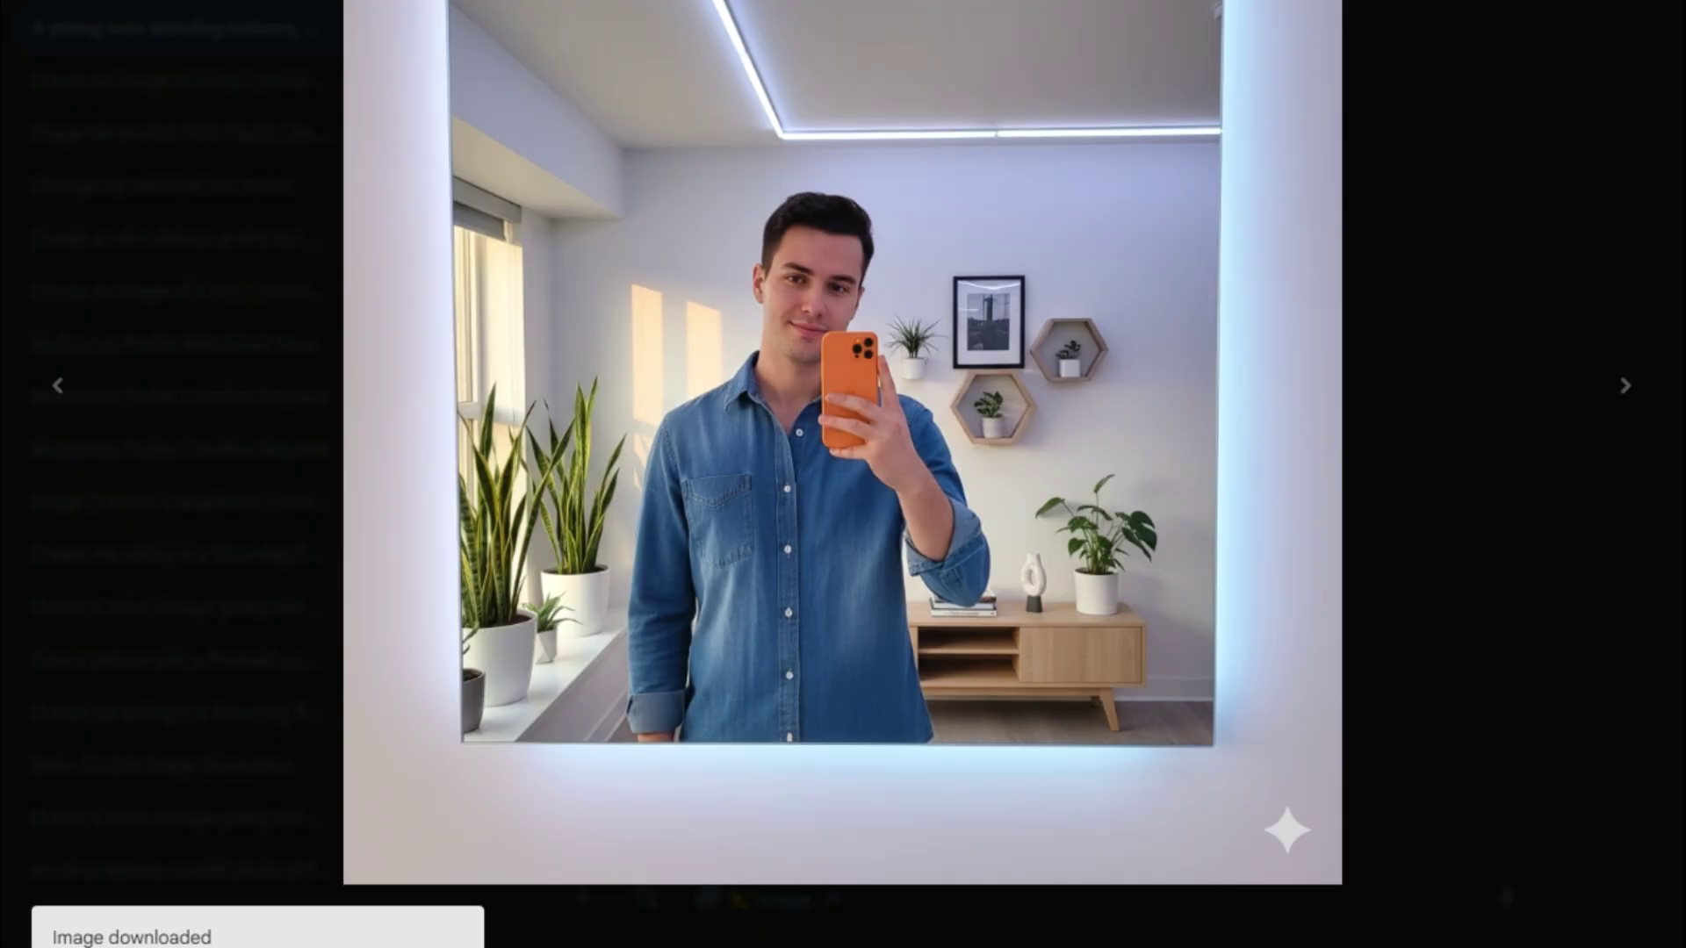
pyautogui.press('Escape')
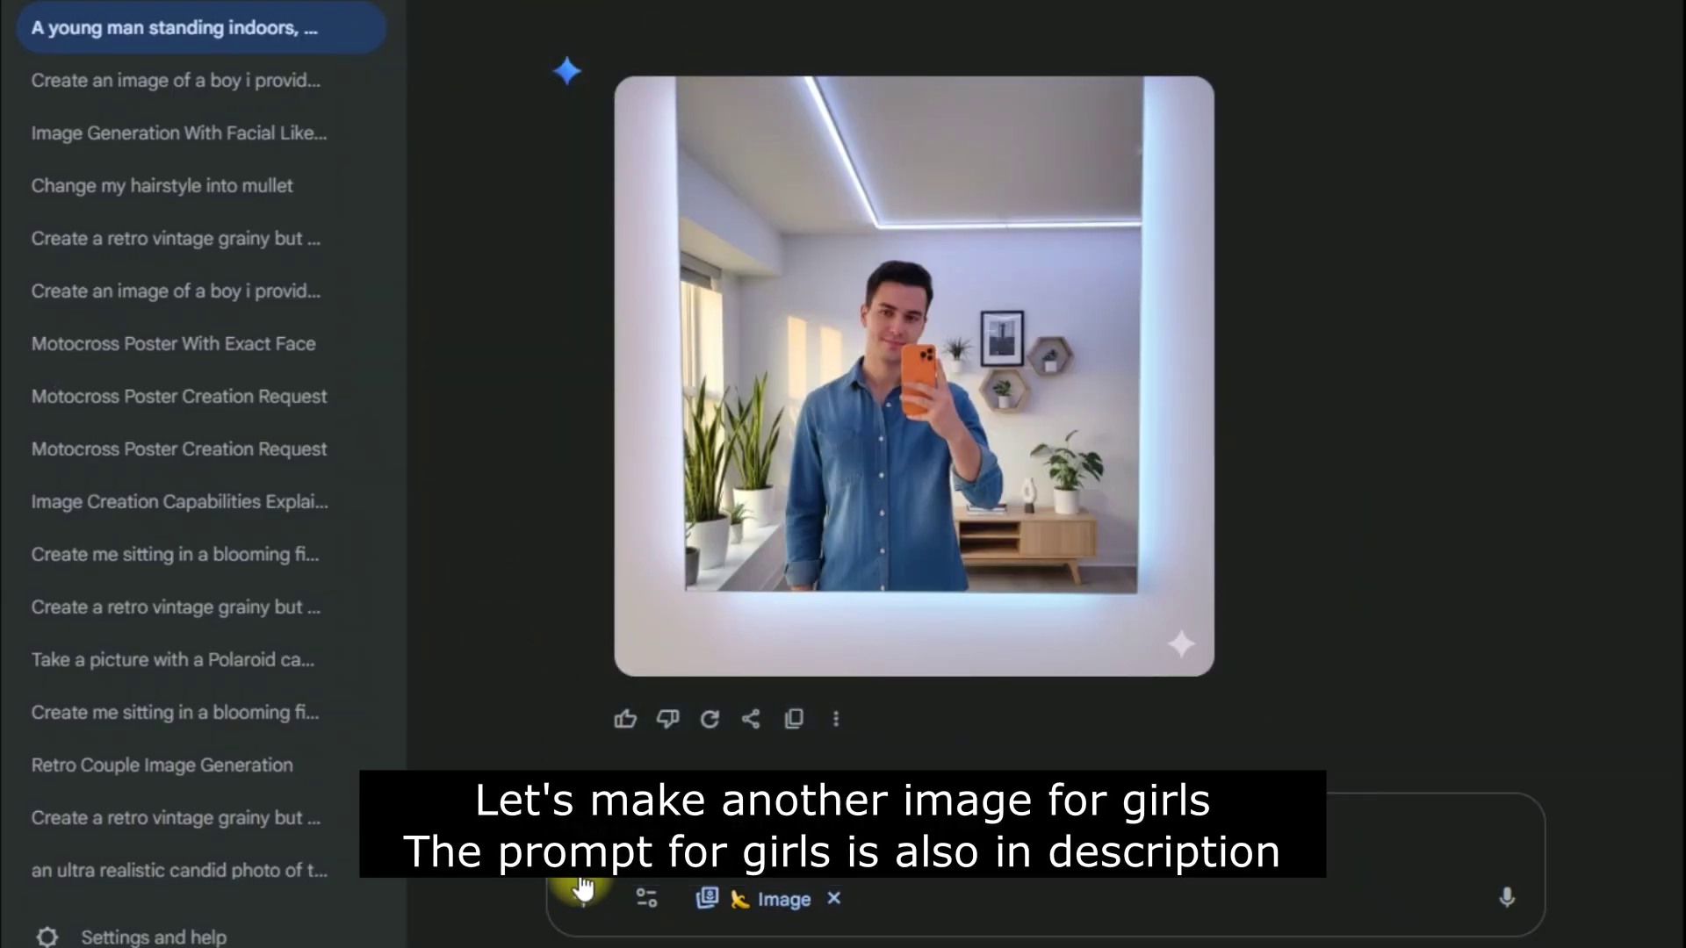
# Step: Upload the Unsplash portrait of the dark-haired woman from the computer as the reference image for a new prompt
pyautogui.click(584, 897)
pyautogui.click(676, 762)
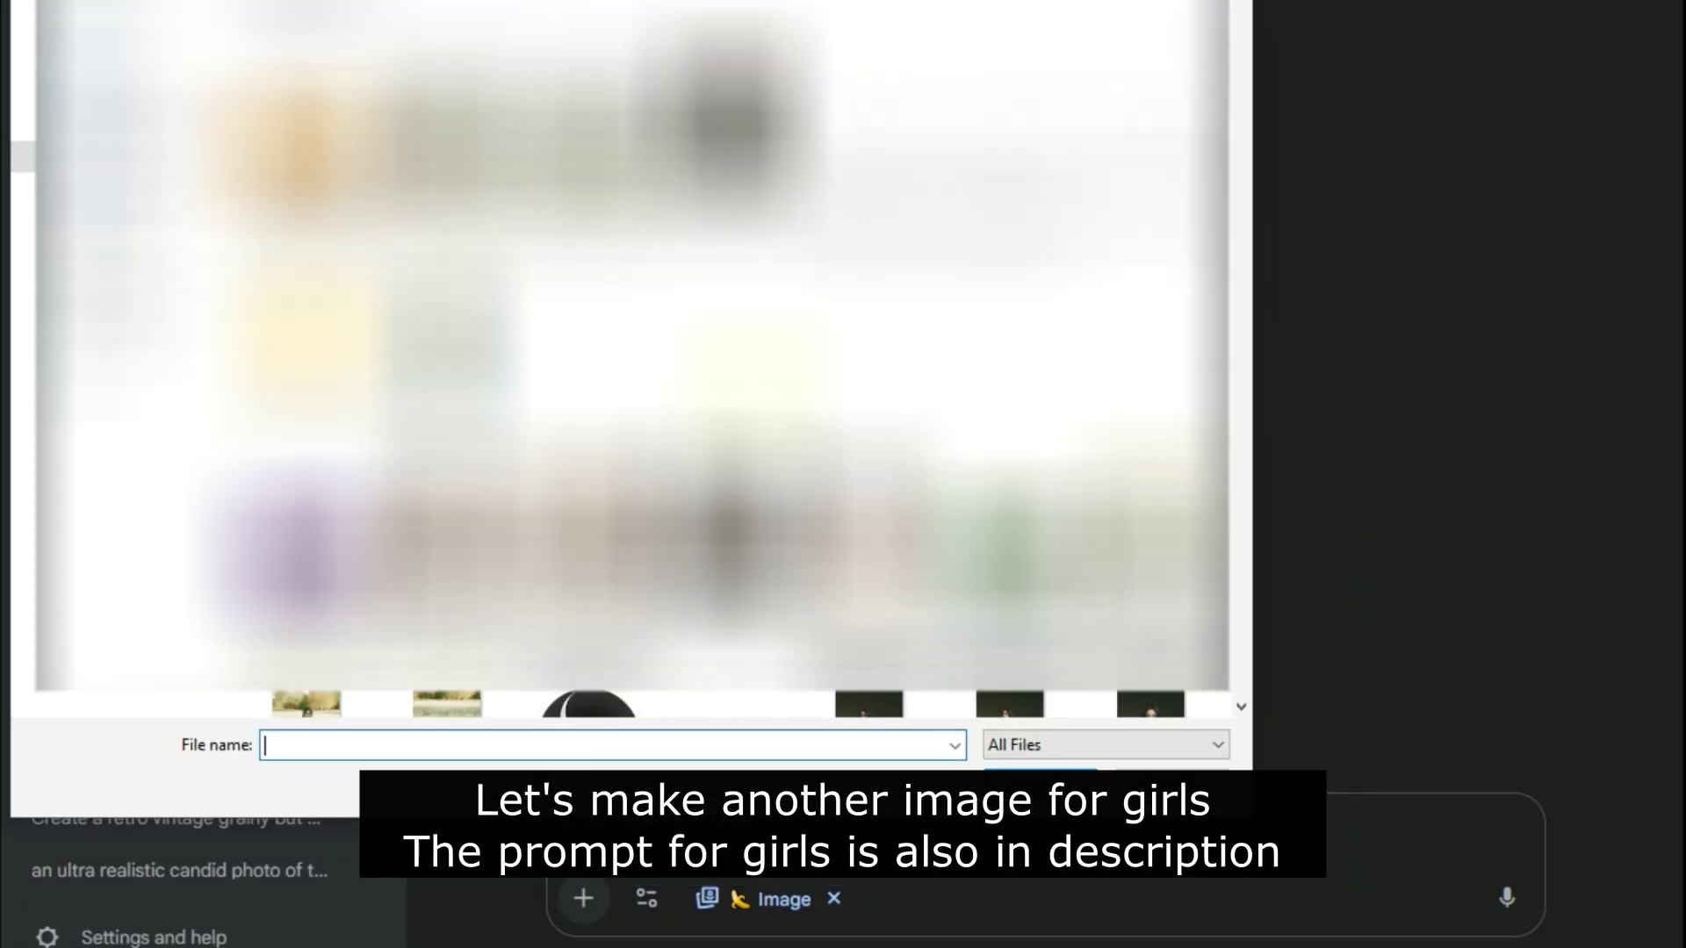
pyautogui.scroll(-3, 632, 369)
pyautogui.scroll(3, 632, 369)
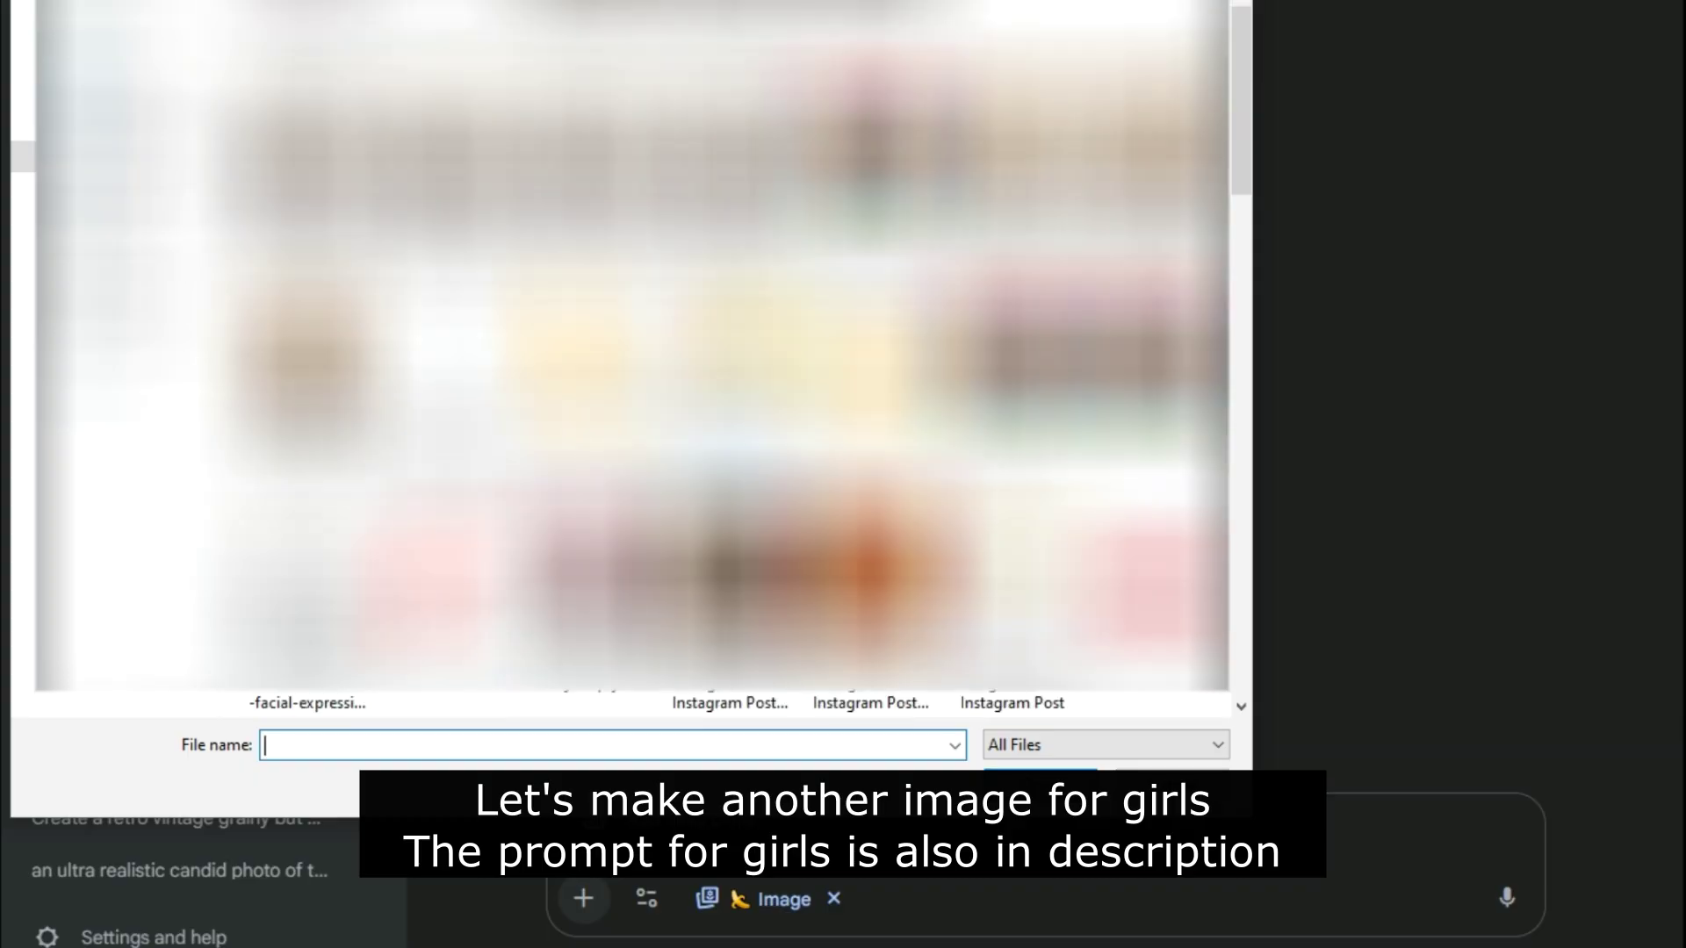
pyautogui.scroll(-3, 632, 369)
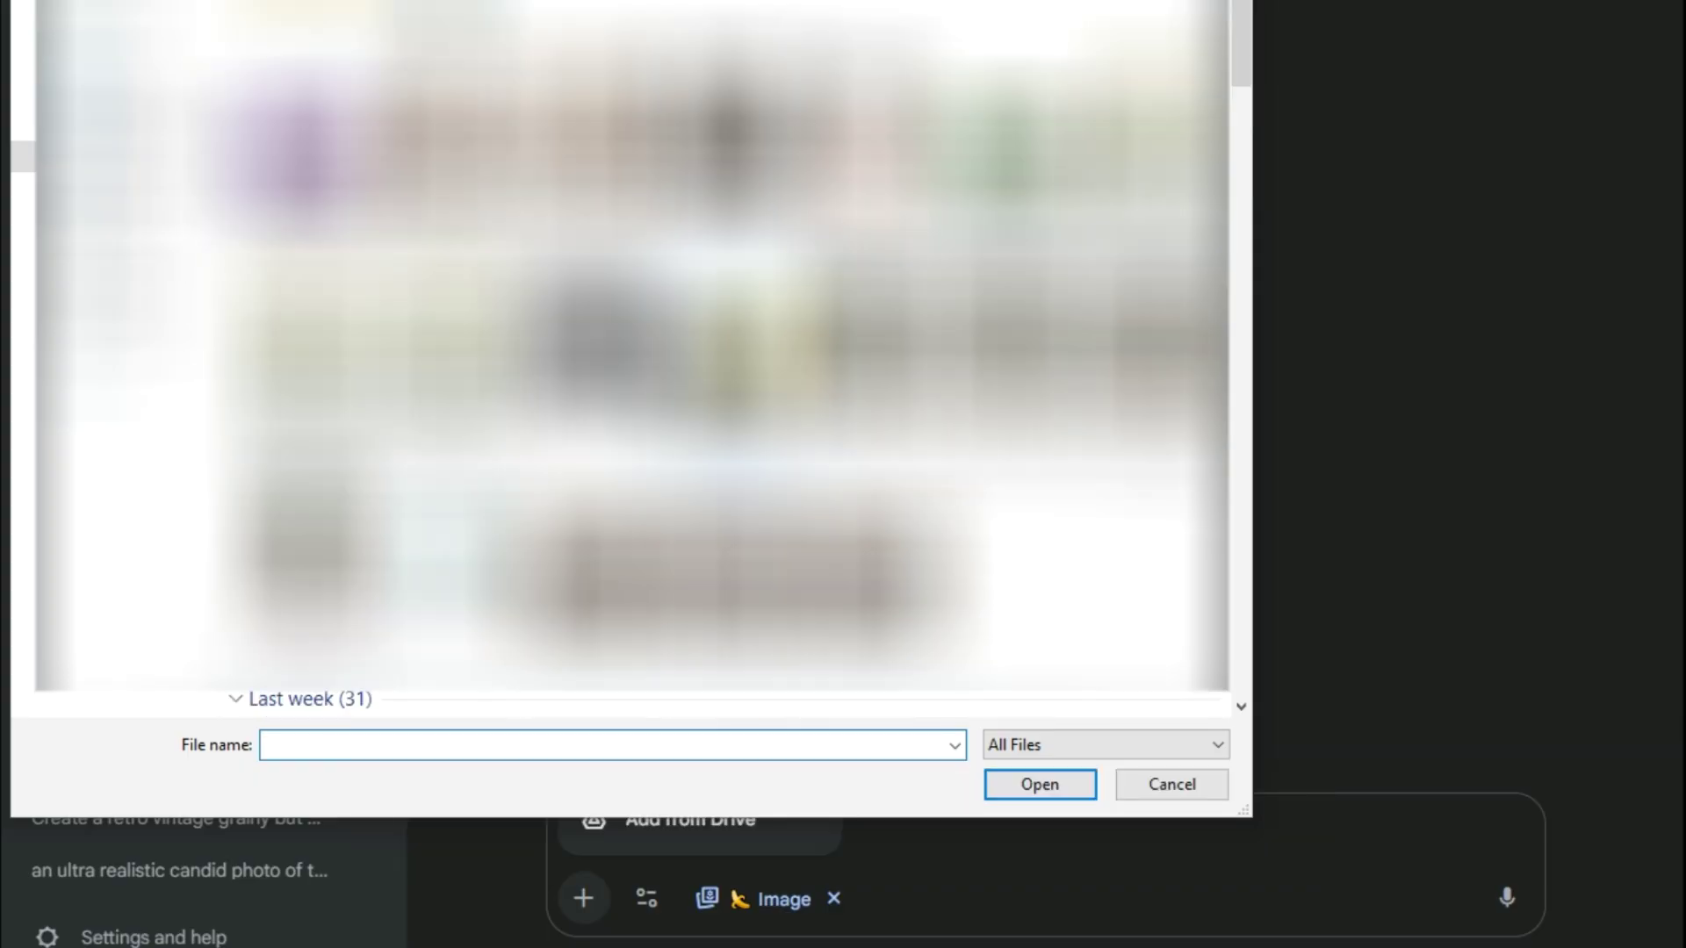
pyautogui.scroll(-6, 632, 369)
pyautogui.click(303, 16)
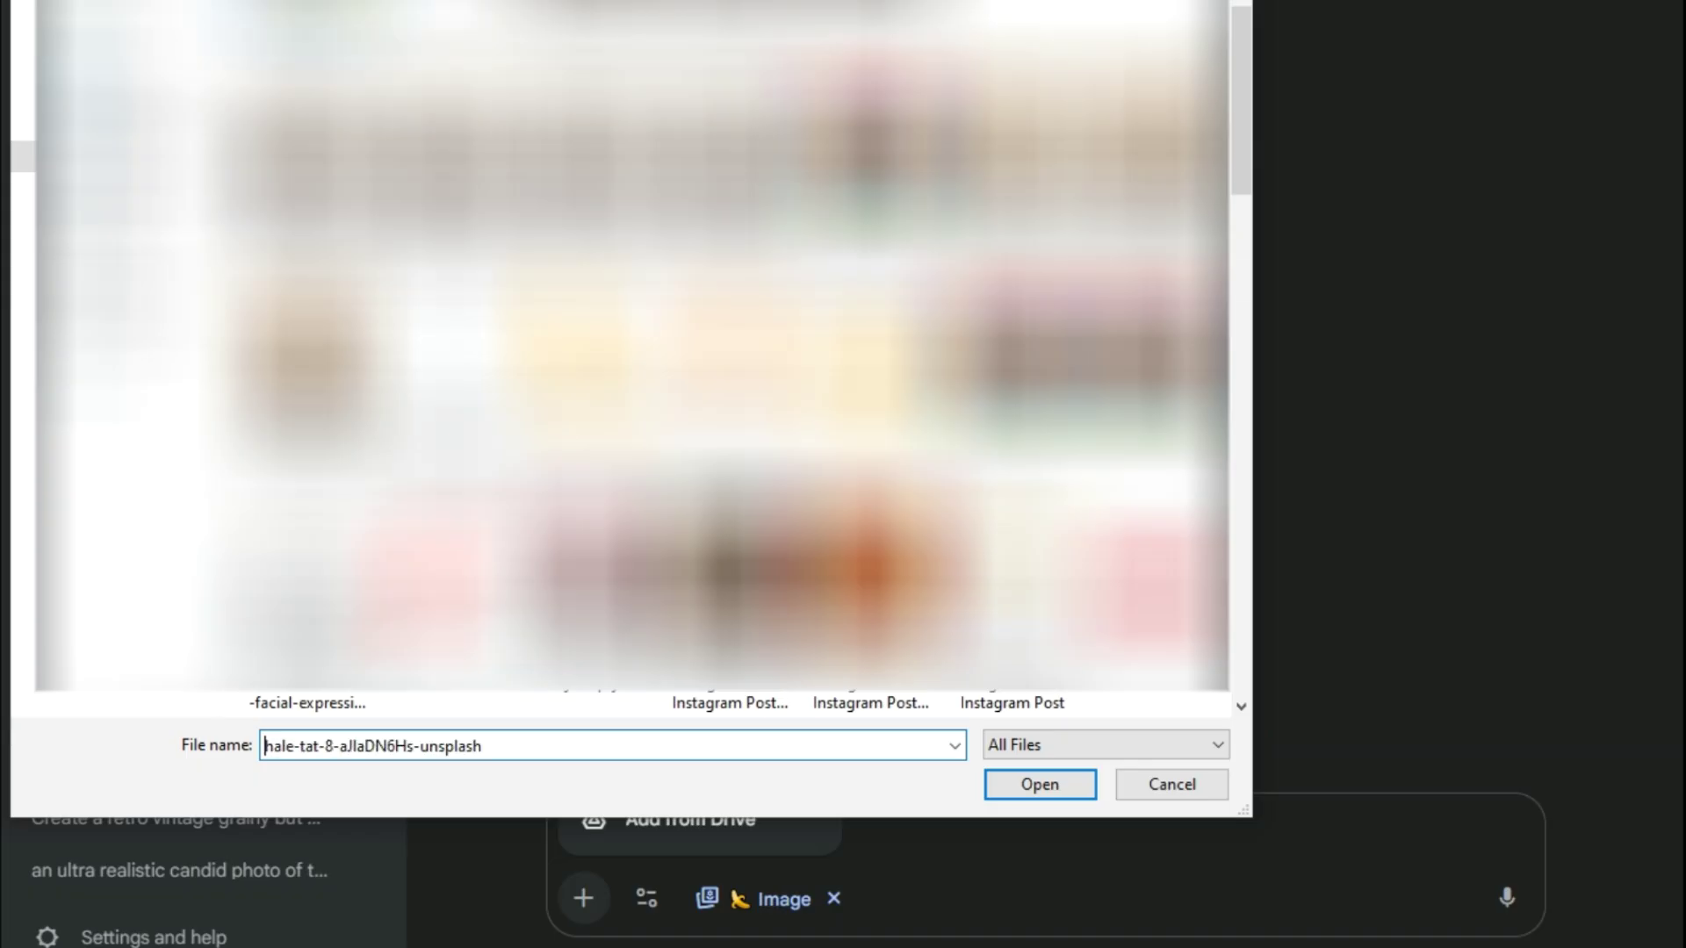
pyautogui.click(999, 777)
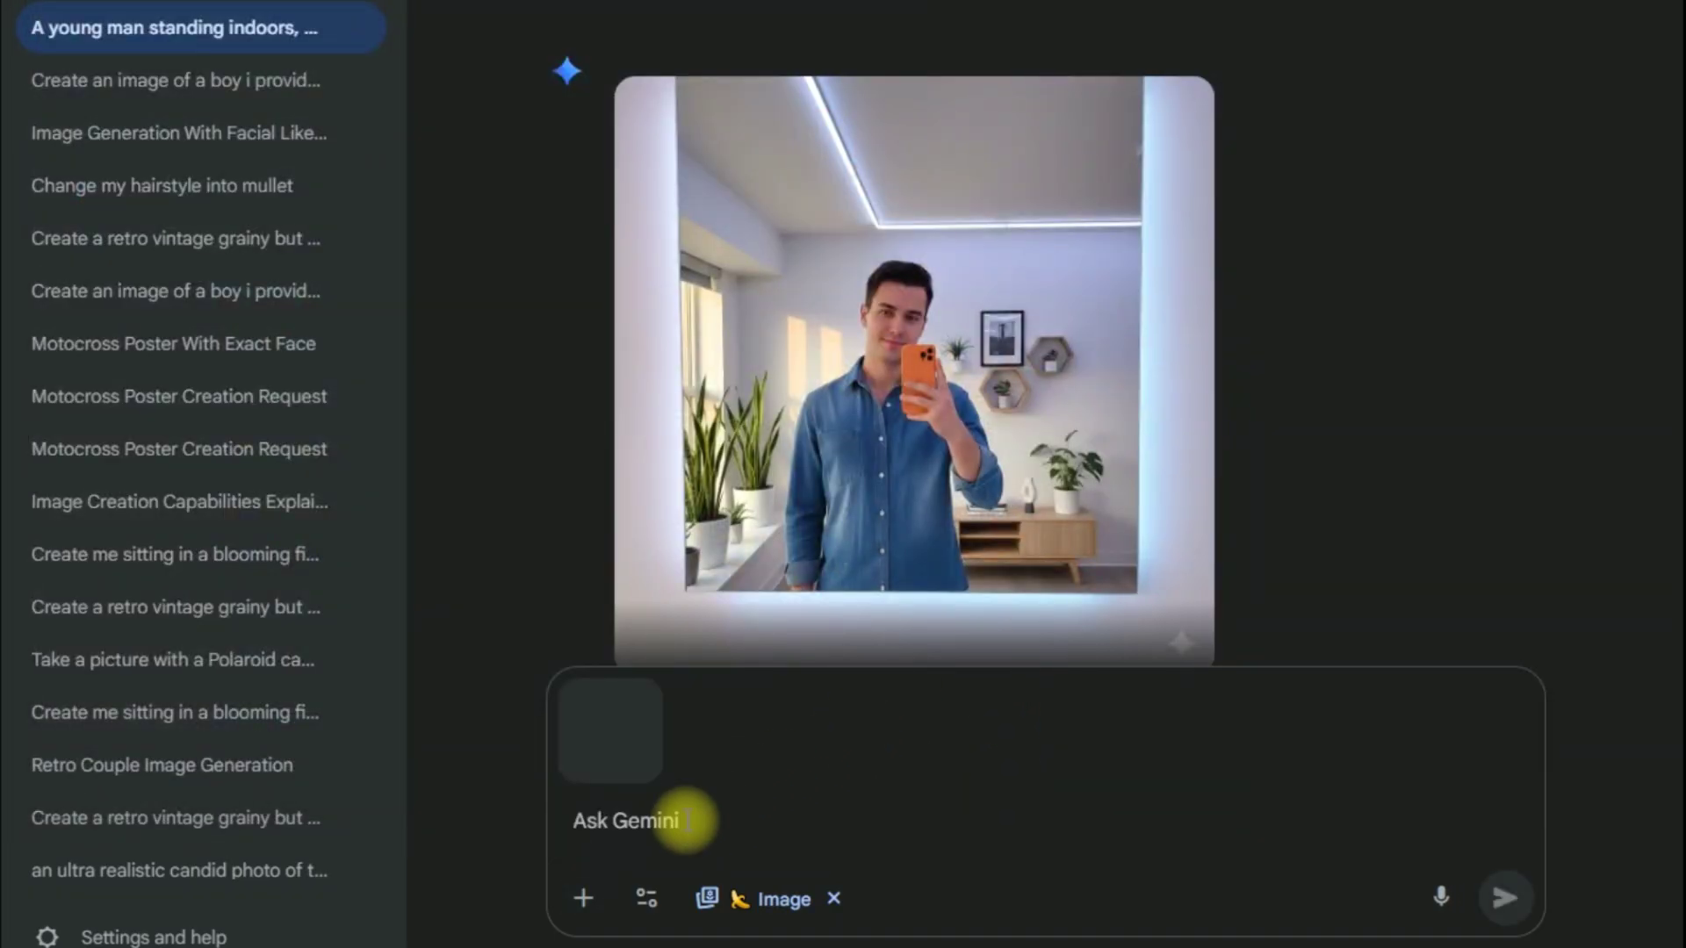
# Step: Paste the denim-shirt mirror selfie prompt into the message and change "man" to "girl" in its first sentence
pyautogui.write("A young man standing indoors, wearing a blue denim shirt, taking a mirror selfie using the back camera of his iPhone. The scene is viewed through the mirror's reflection - he is posing confidently with a soft smile, looking directly at himself in the mirror. The background features a modern, minimalist-style room with clean white walls and sleek furniture. LED strip lights glow subtly along the edges of the ceiling and around the mirror, casting a stylish, ambient light in hues of blue and purple. A few indoor plants and geometric wall shelves enhance the modern aesthetic. Warm natural")
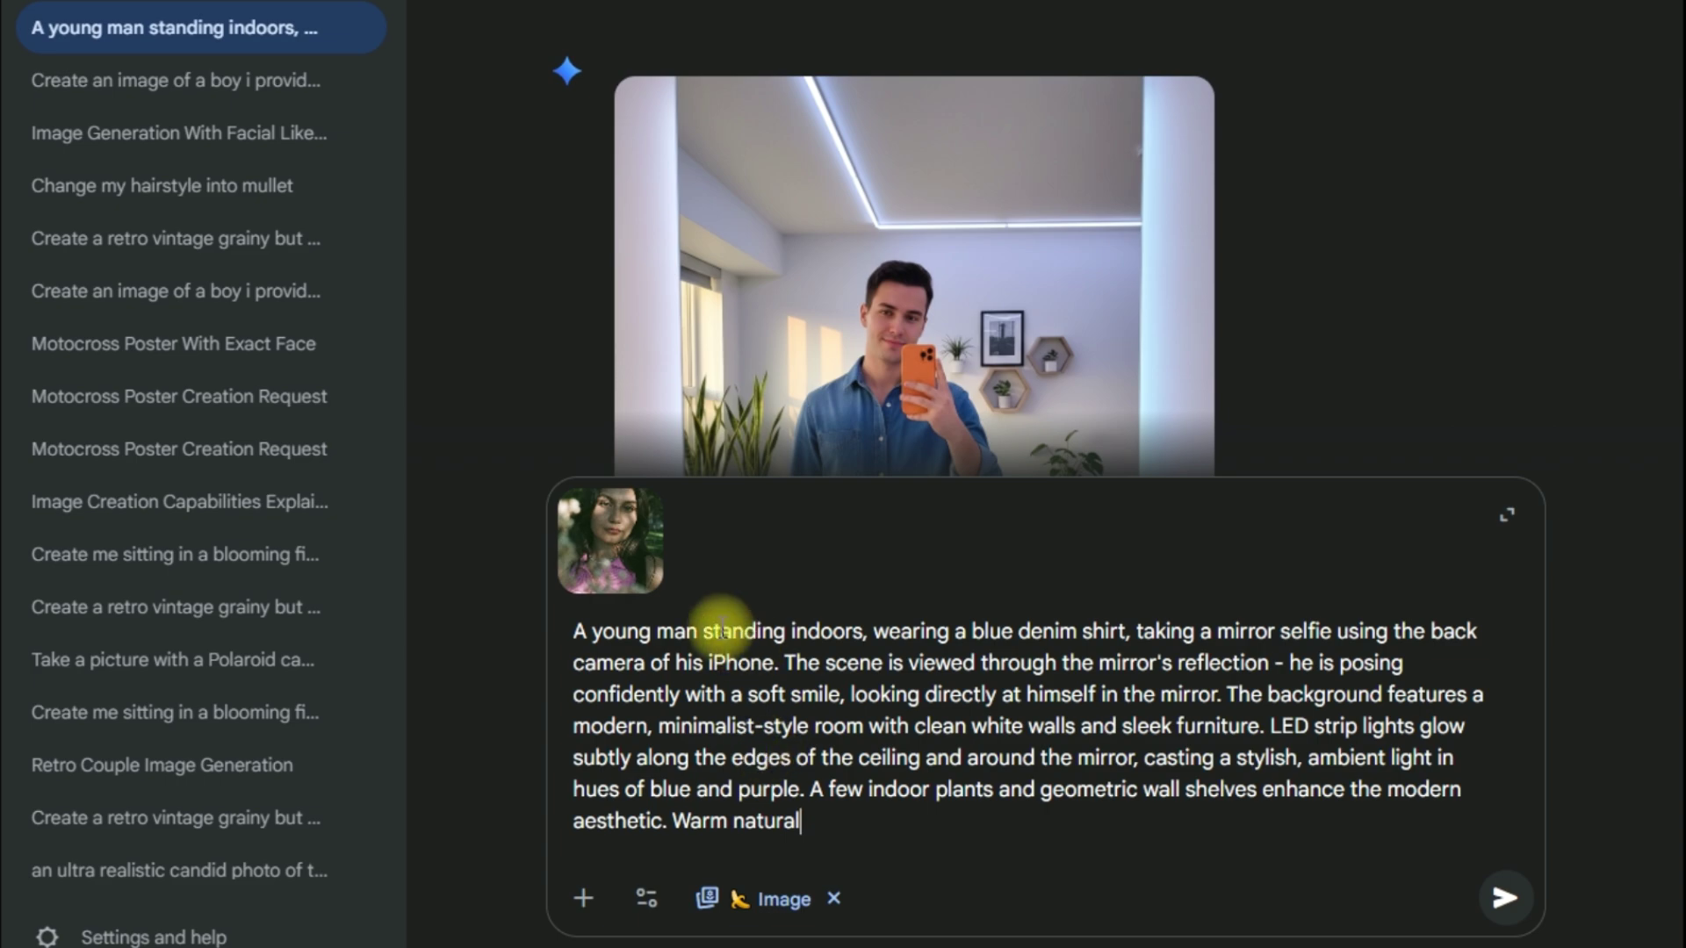
pyautogui.click(687, 630)
pyautogui.click(698, 625)
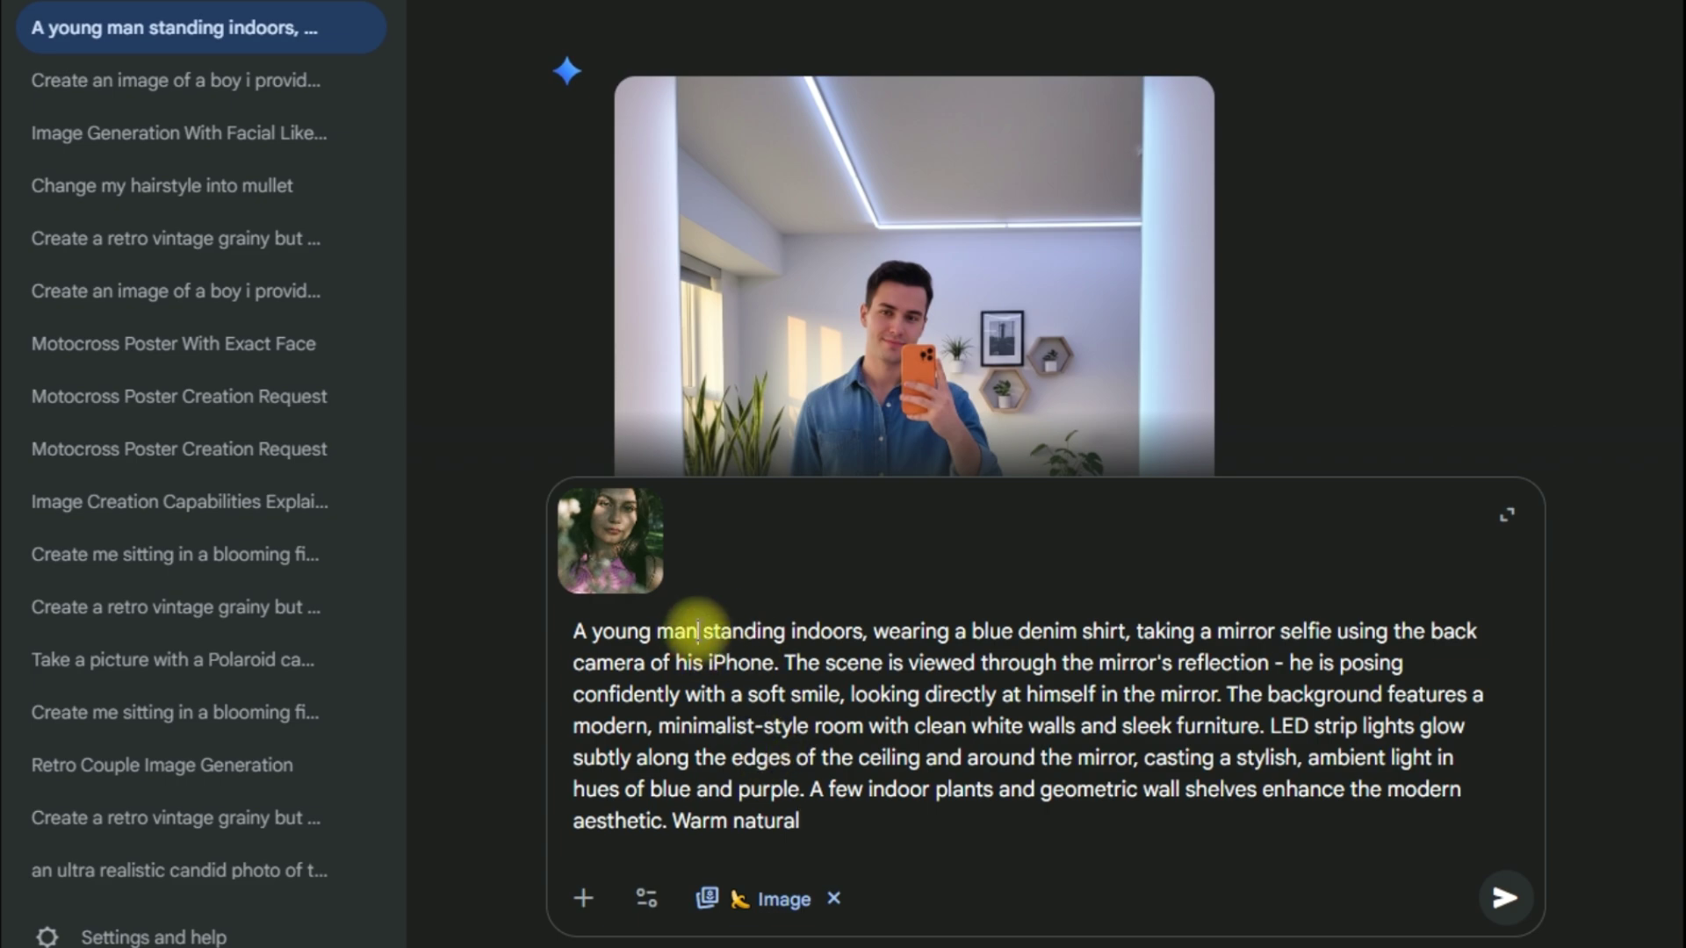
pyautogui.press('BackSpace')
pyautogui.press('BackSpace')
pyautogui.press('BackSpace')
pyautogui.write('gi')
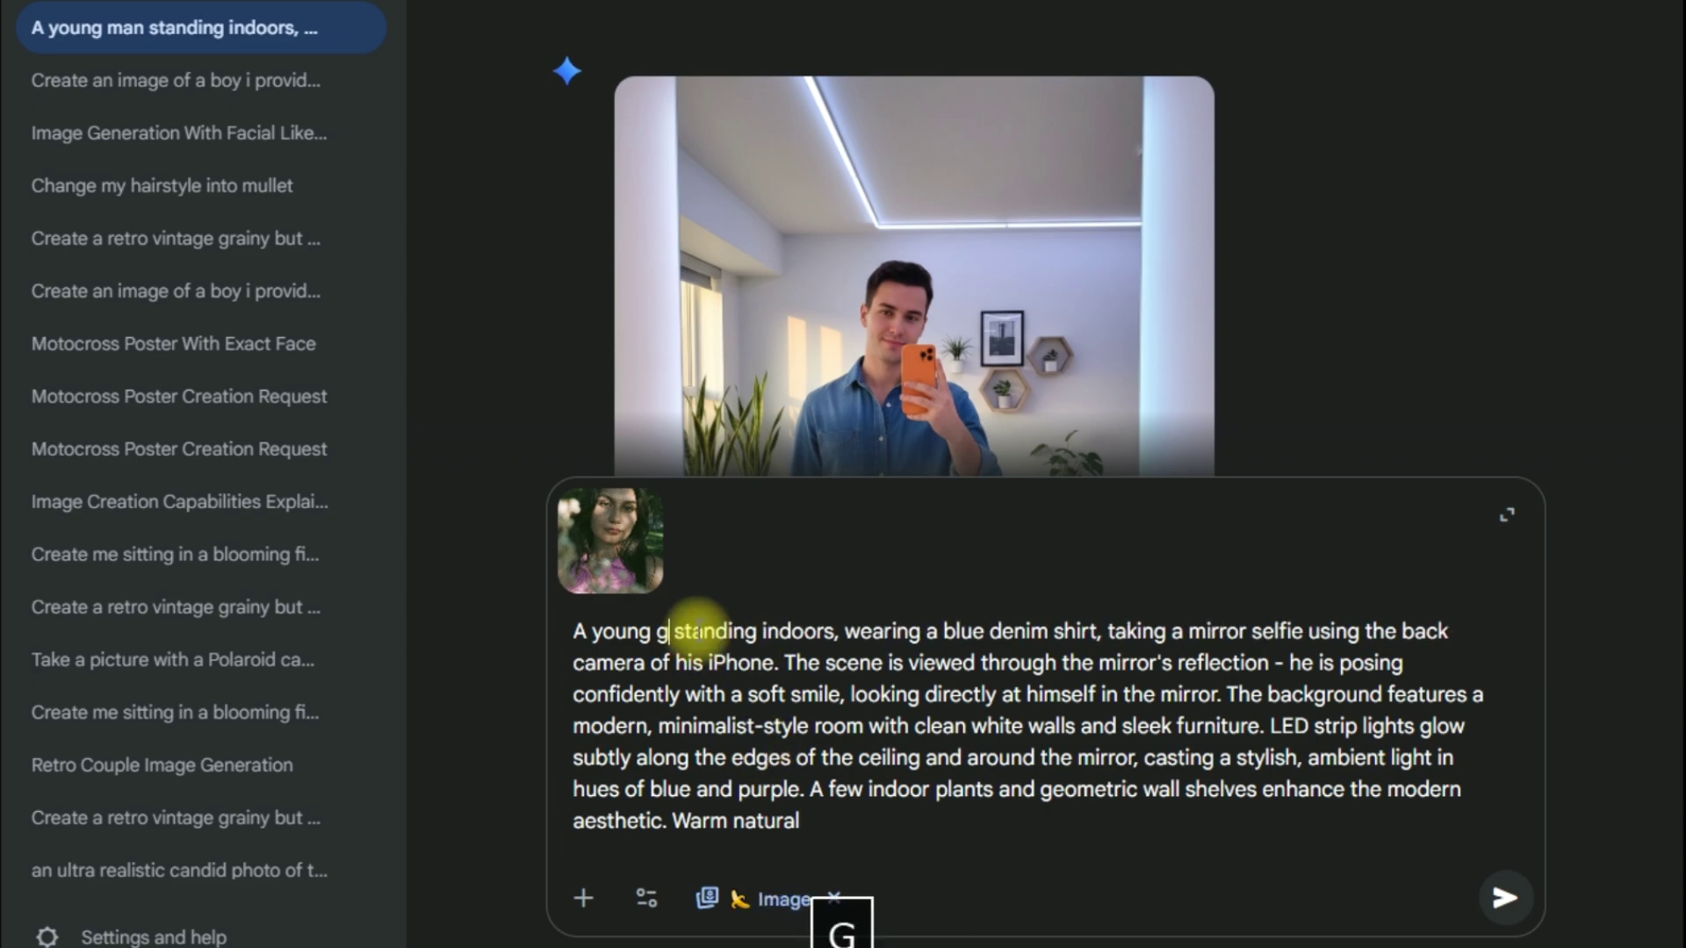
pyautogui.write('rl')
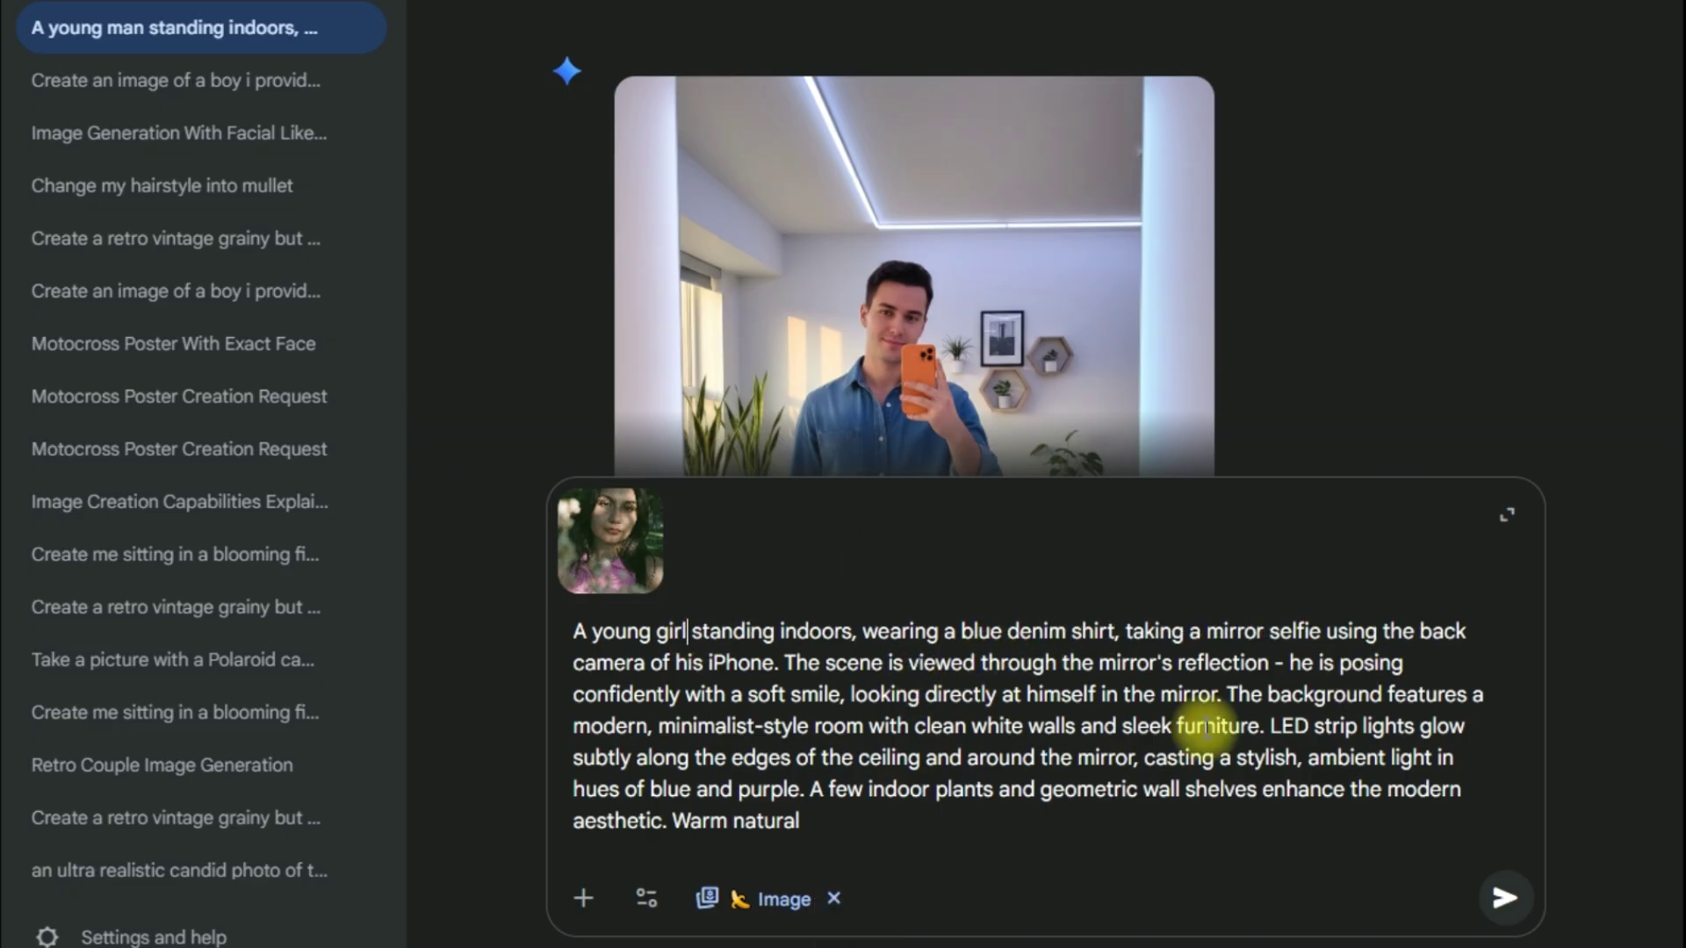
# Step: Change "he is posing" to "she is posing" in the prompt and submit it to generate the girl's mirror selfie
pyautogui.click(1289, 662)
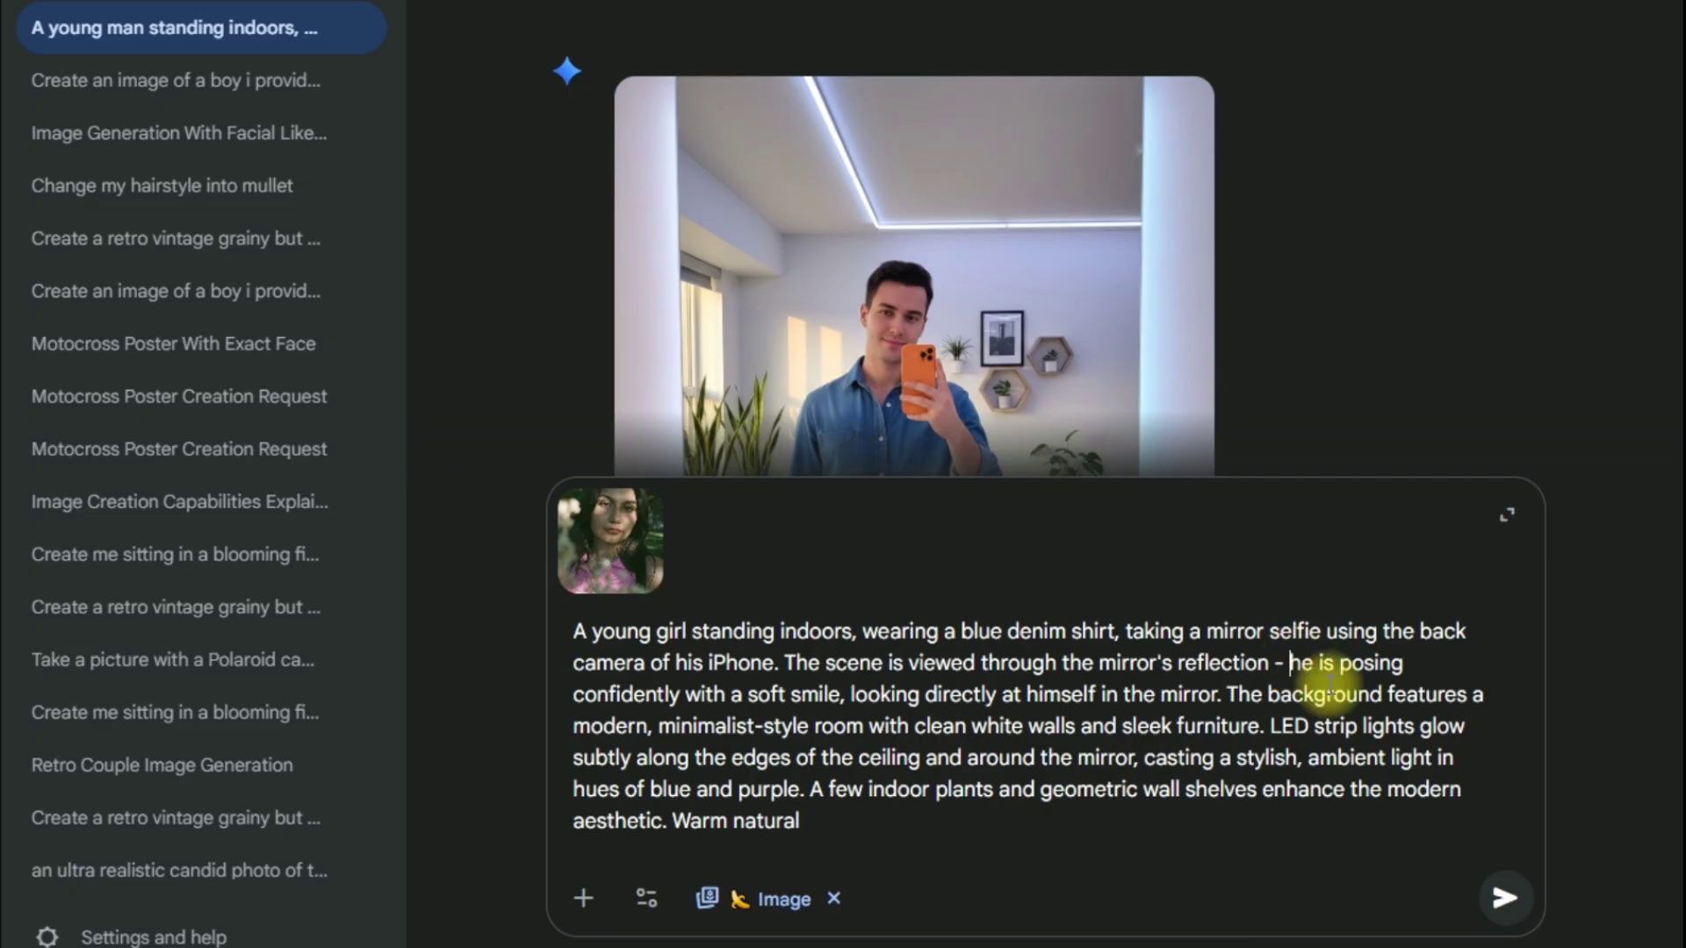
pyautogui.write('s')
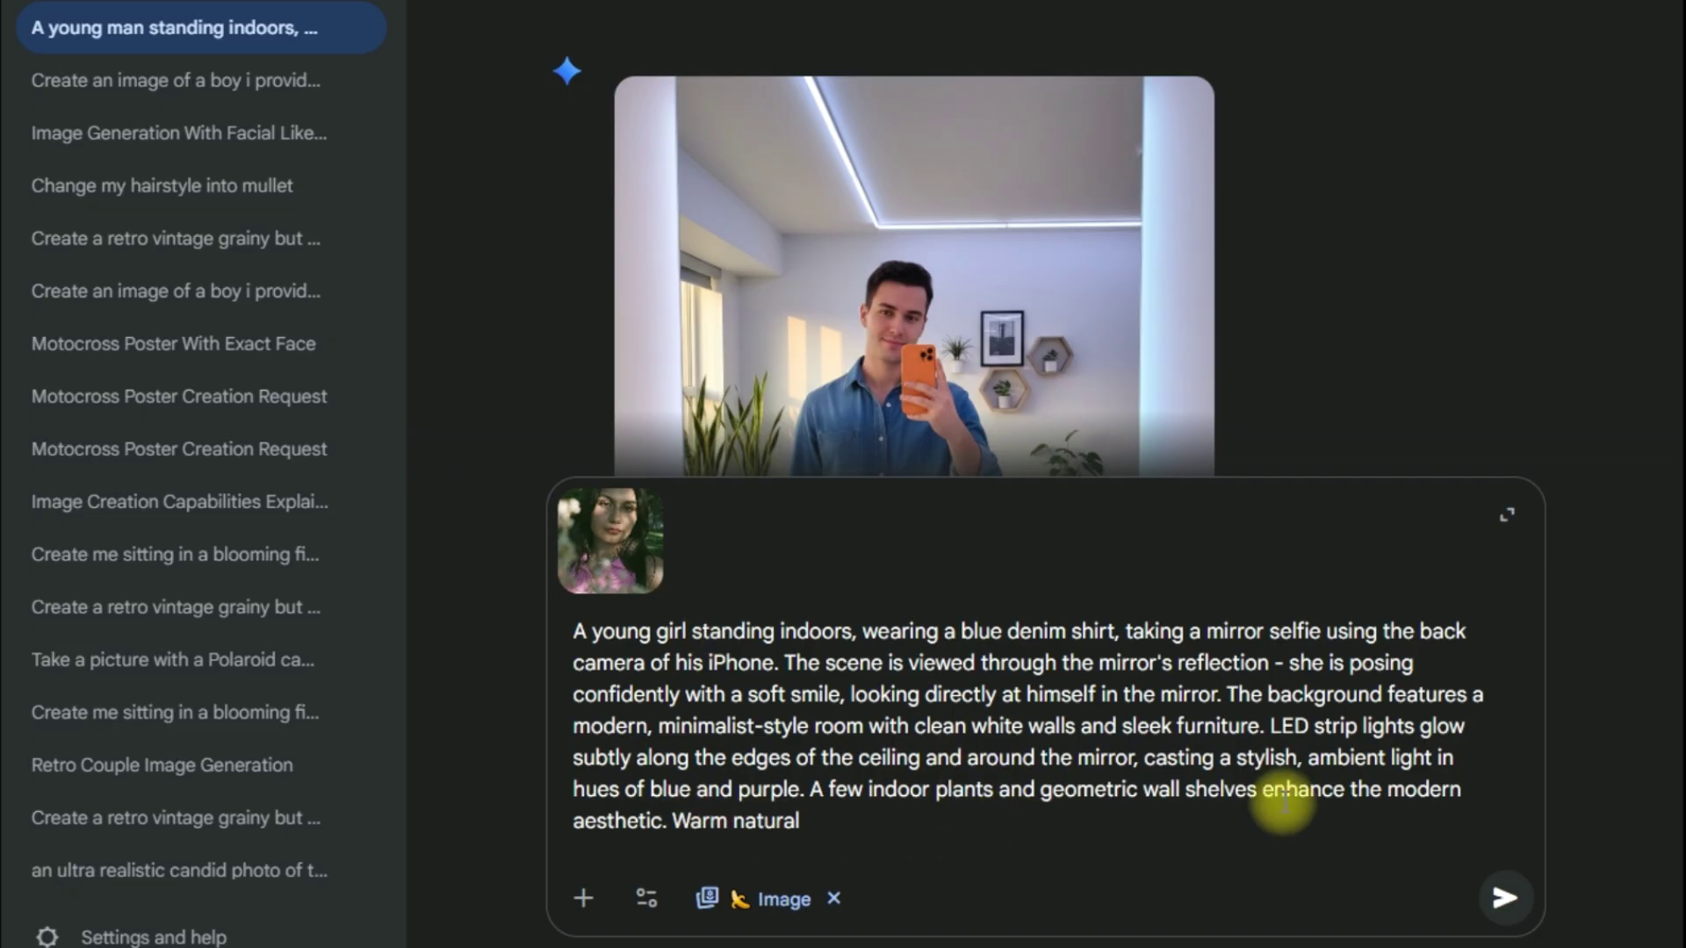
pyautogui.click(1505, 900)
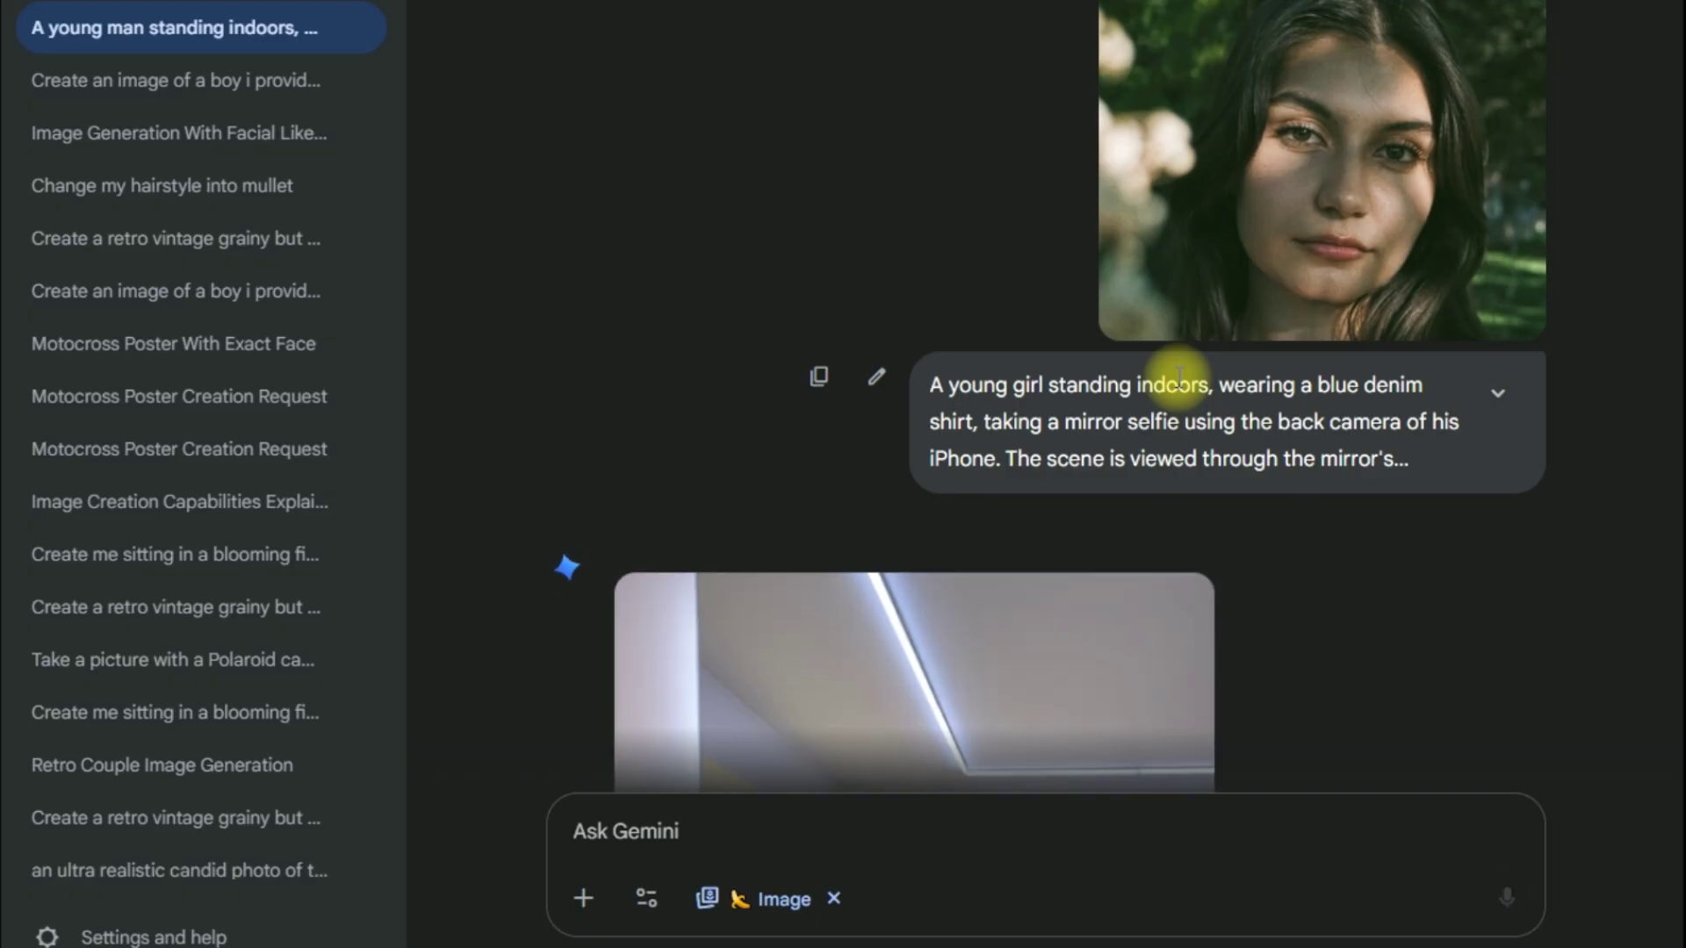
pyautogui.scroll(-7, 1386, 372)
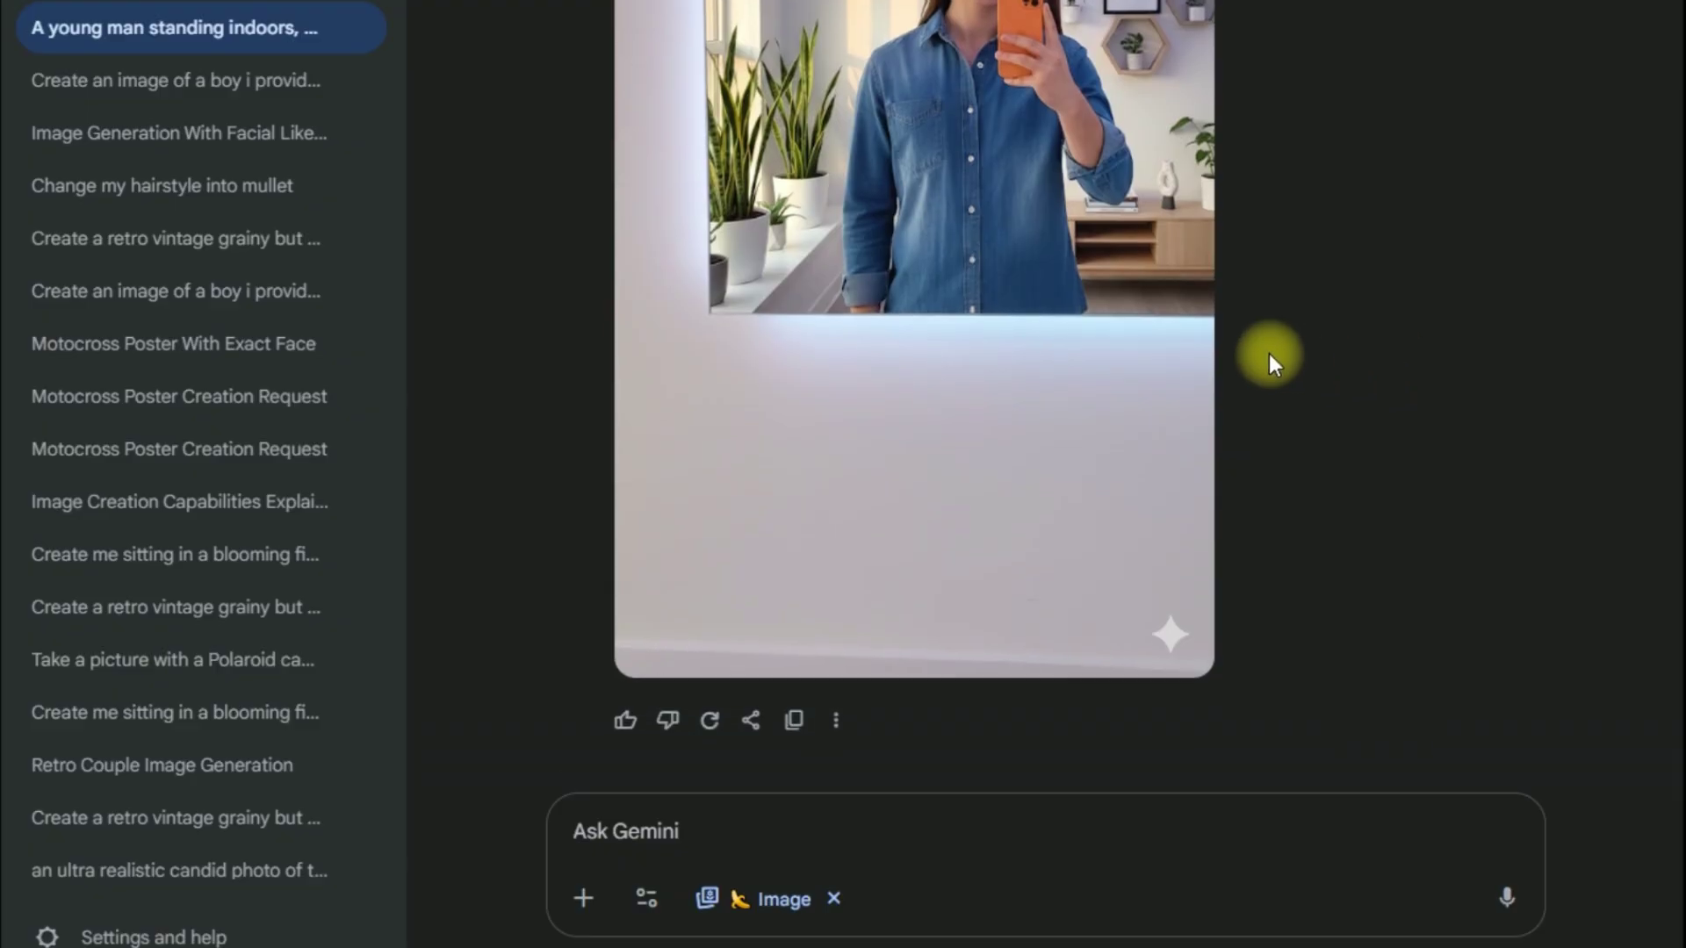
pyautogui.scroll(3, 1269, 325)
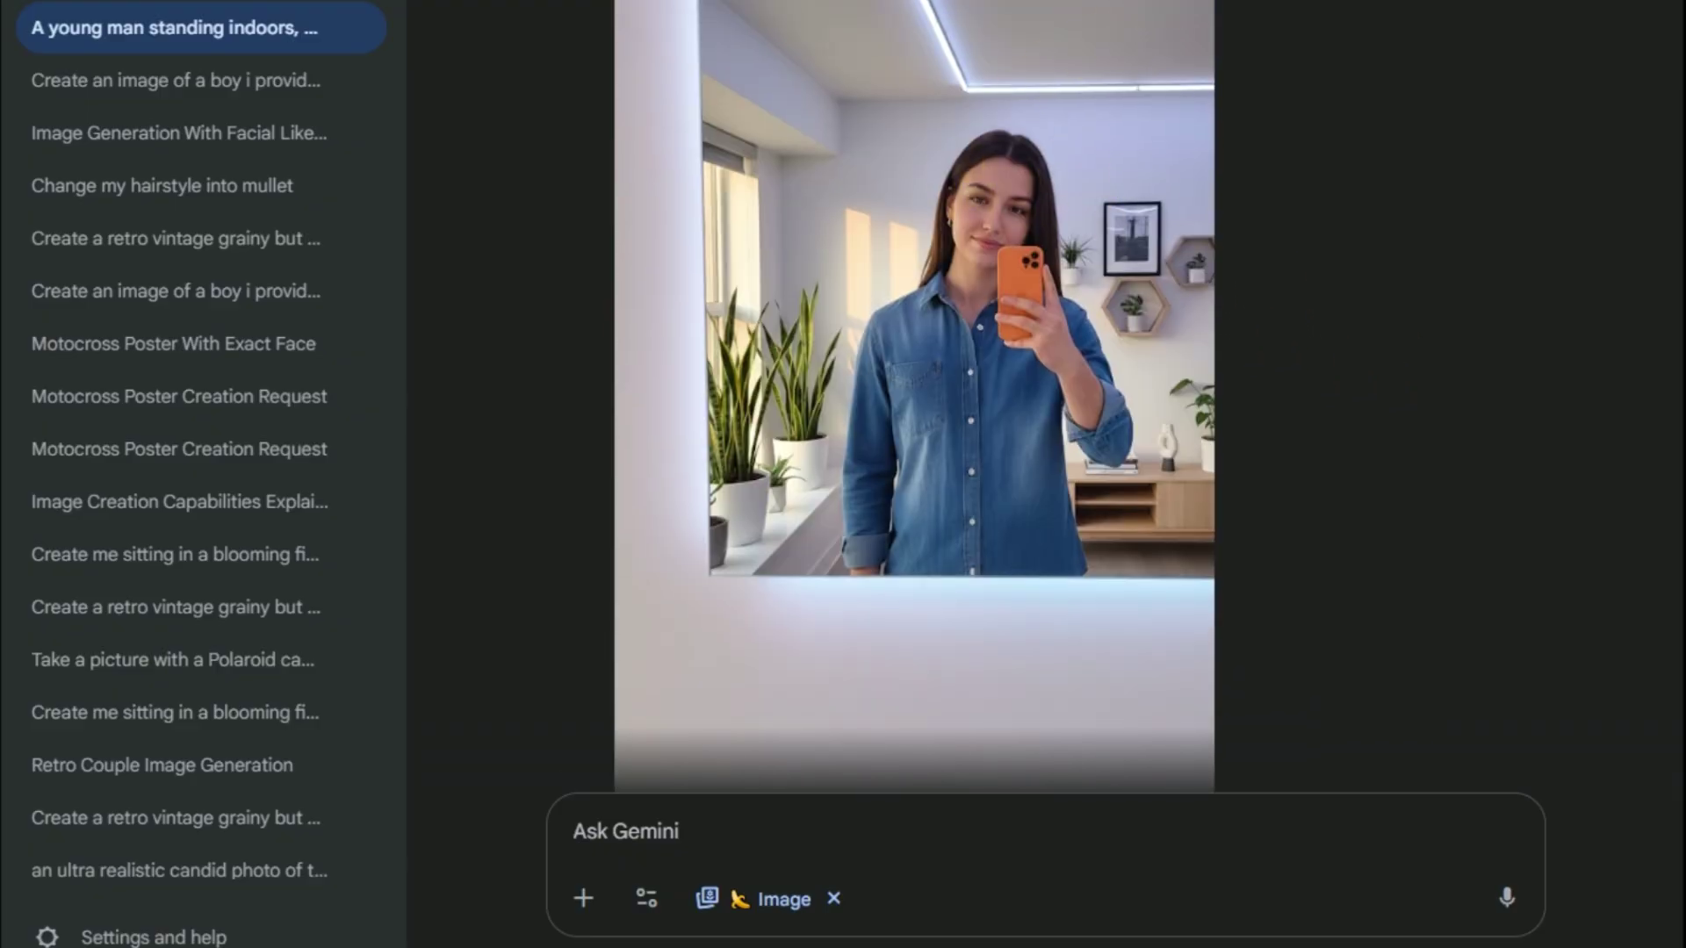